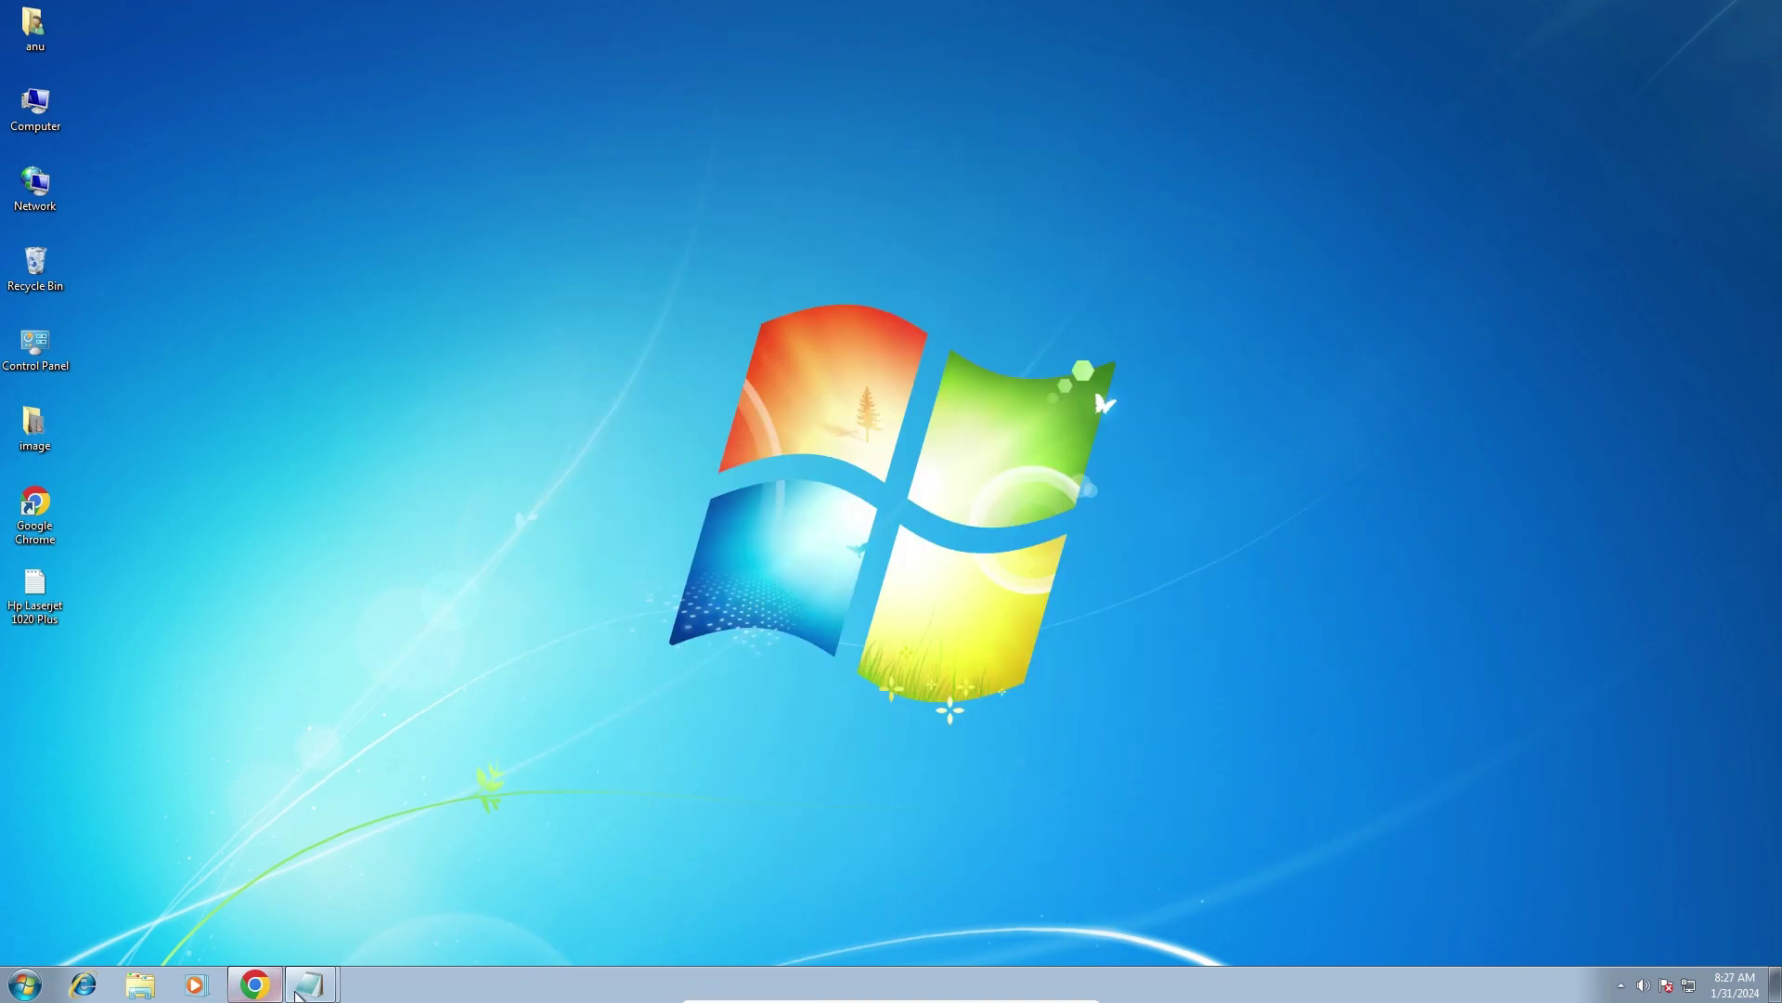
View the Notepad note with the MEGA and Google Drive links, then minimize it
mouse_move(310, 984)
click(389, 919)
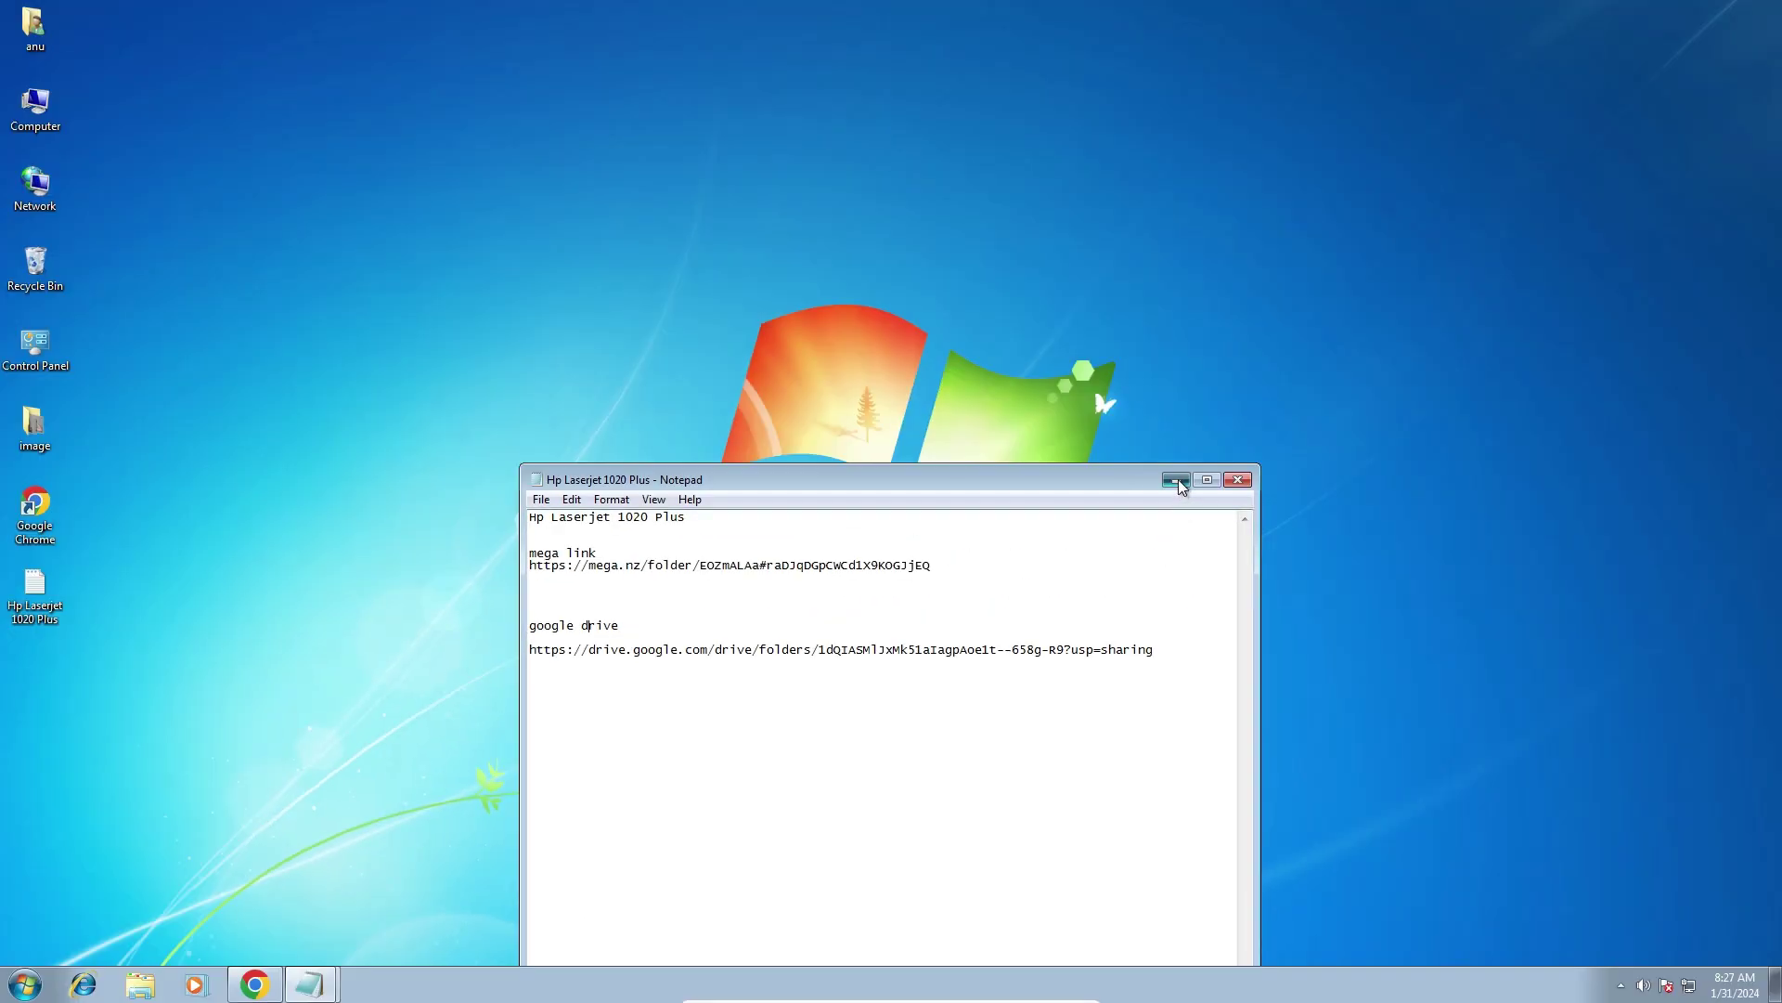
click(1176, 479)
Download the MEGA folder 'Hp Laserjet 1020 Plus' as a ZIP file
click(254, 982)
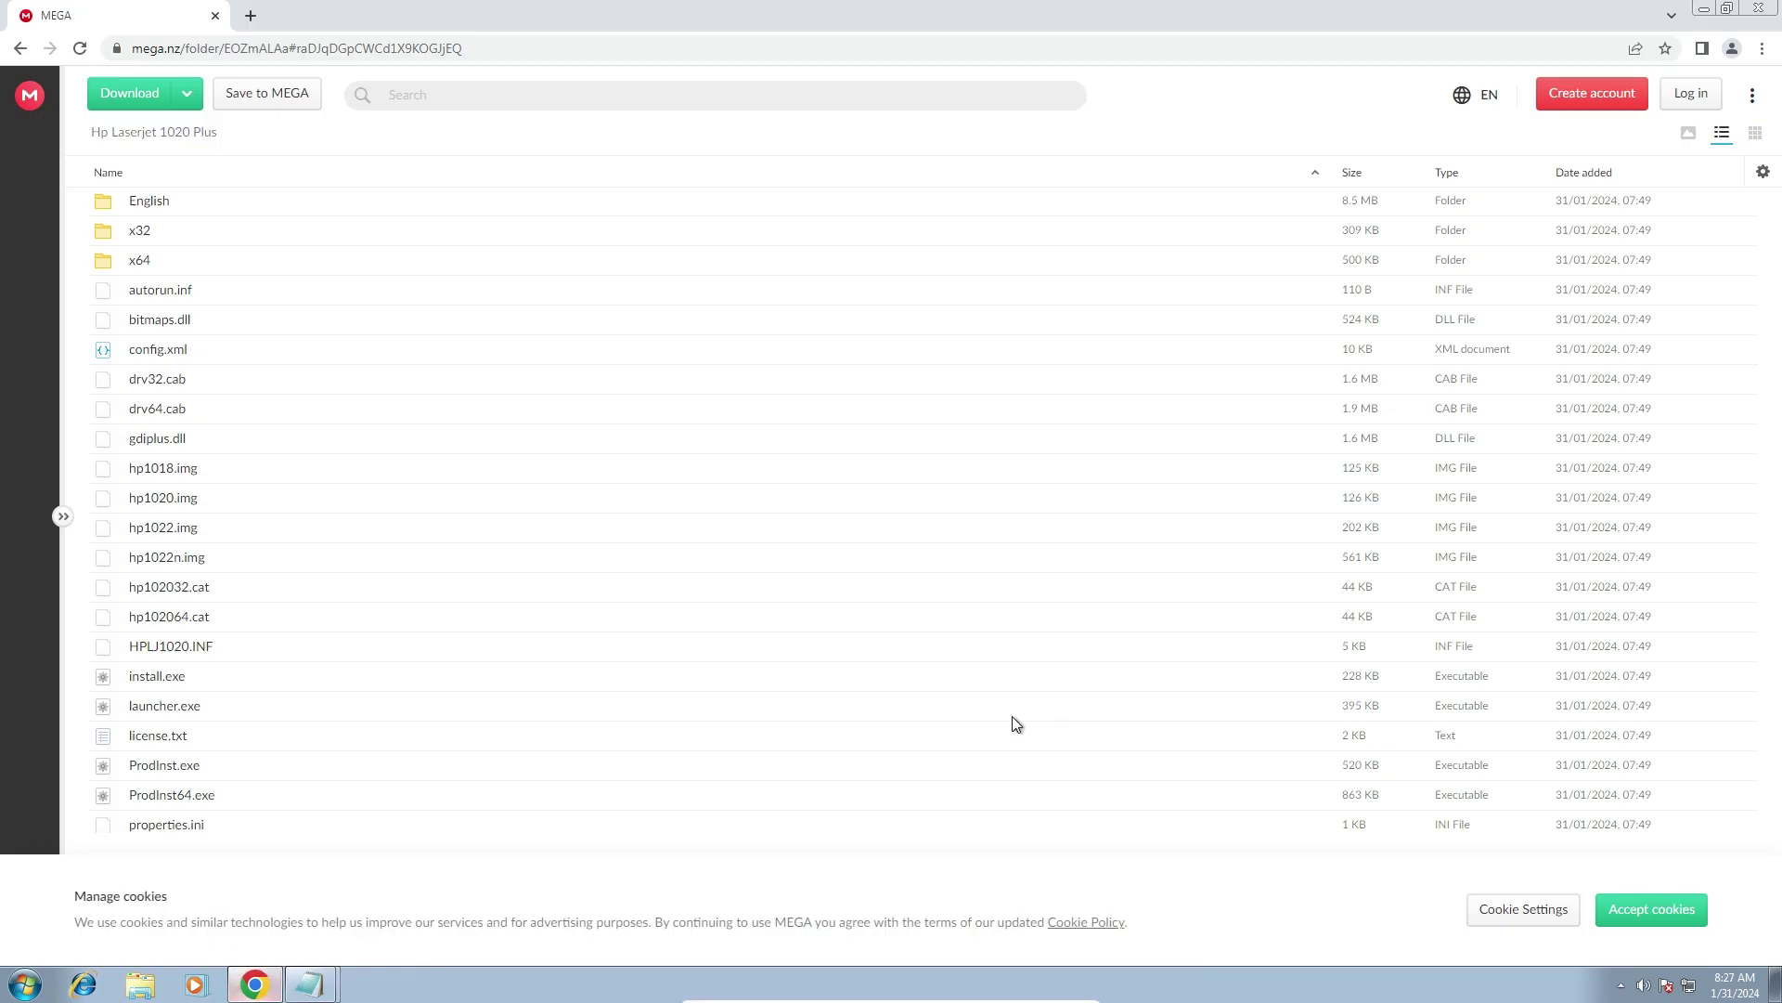
click(140, 95)
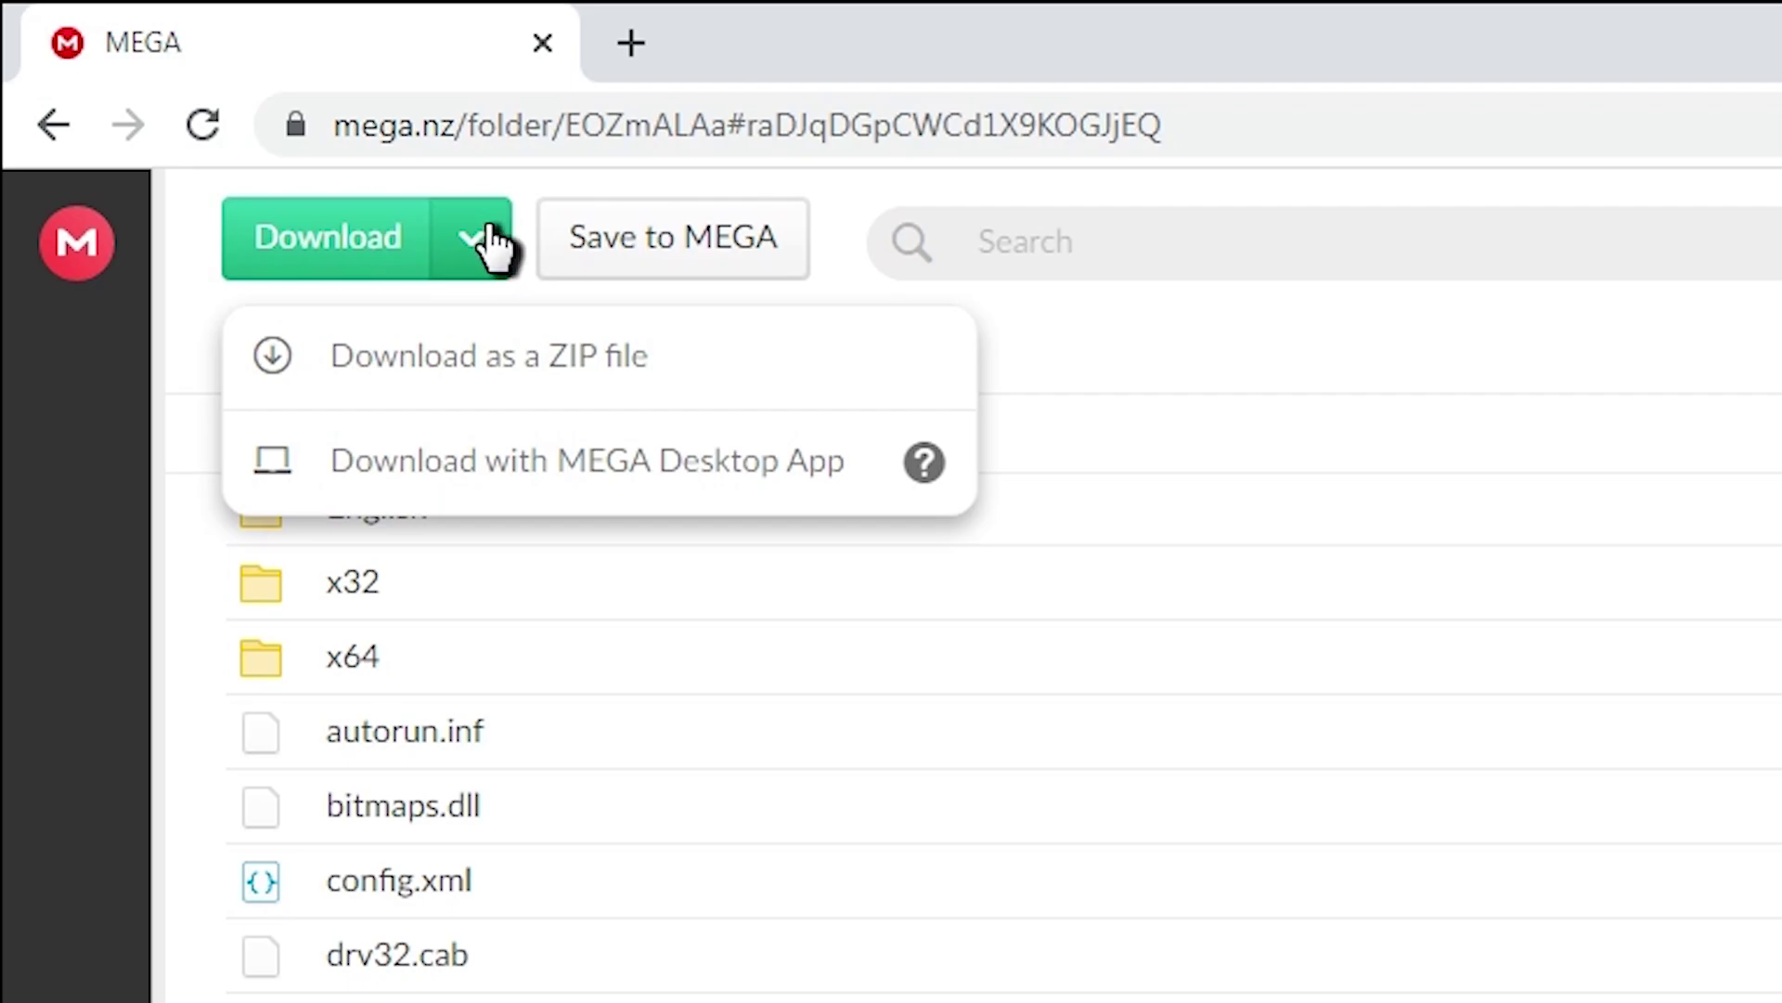
click(539, 367)
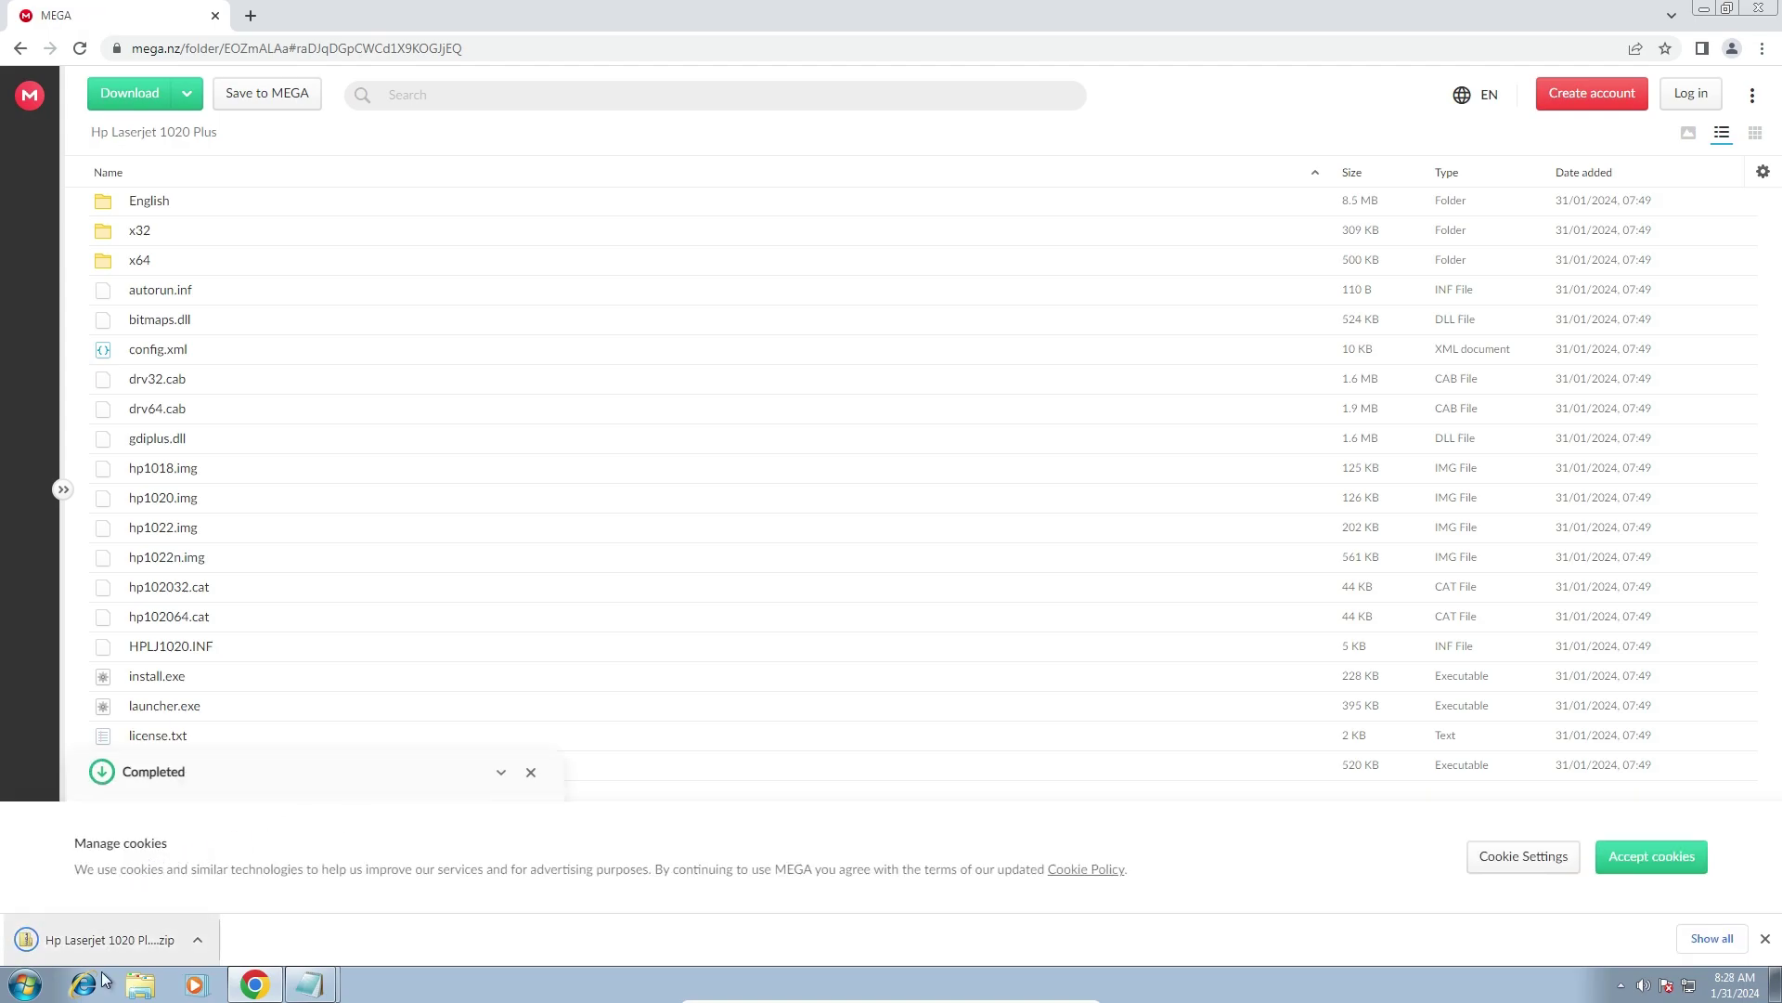
Move the 18.3 MB 'Hp Laserjet 1020 Plus' zip from Downloads onto the desktop
click(1732, 940)
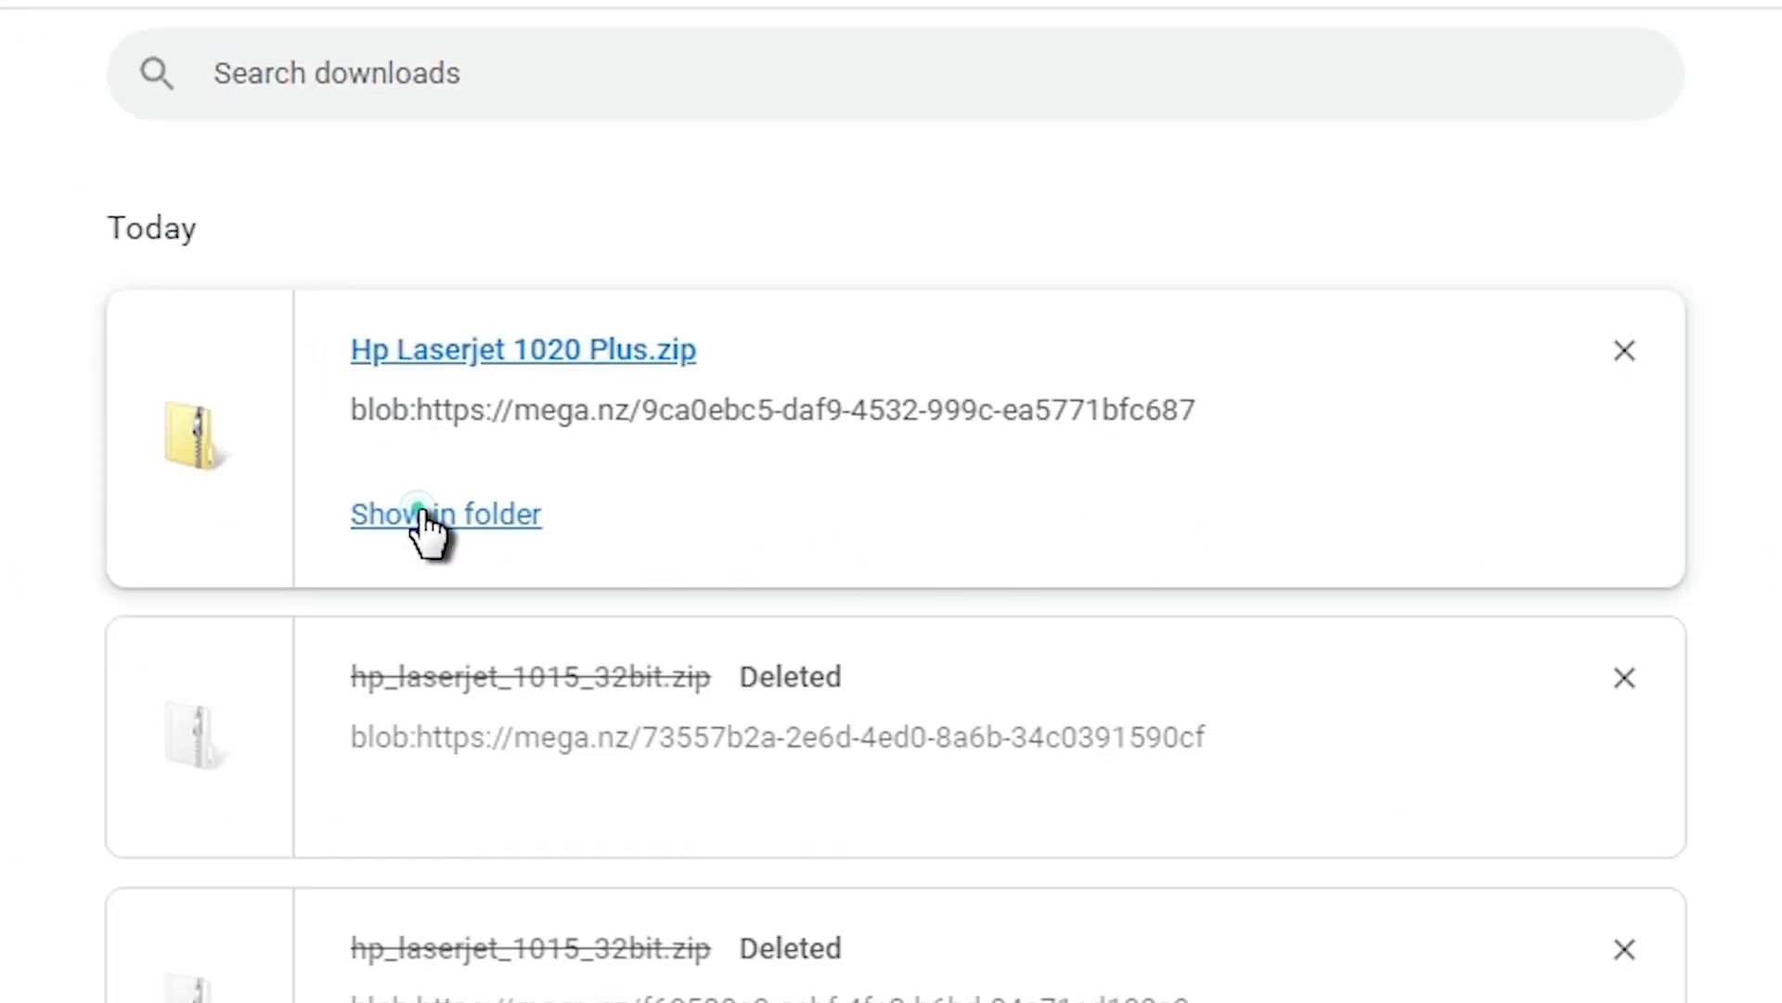
click(423, 510)
click(1676, 17)
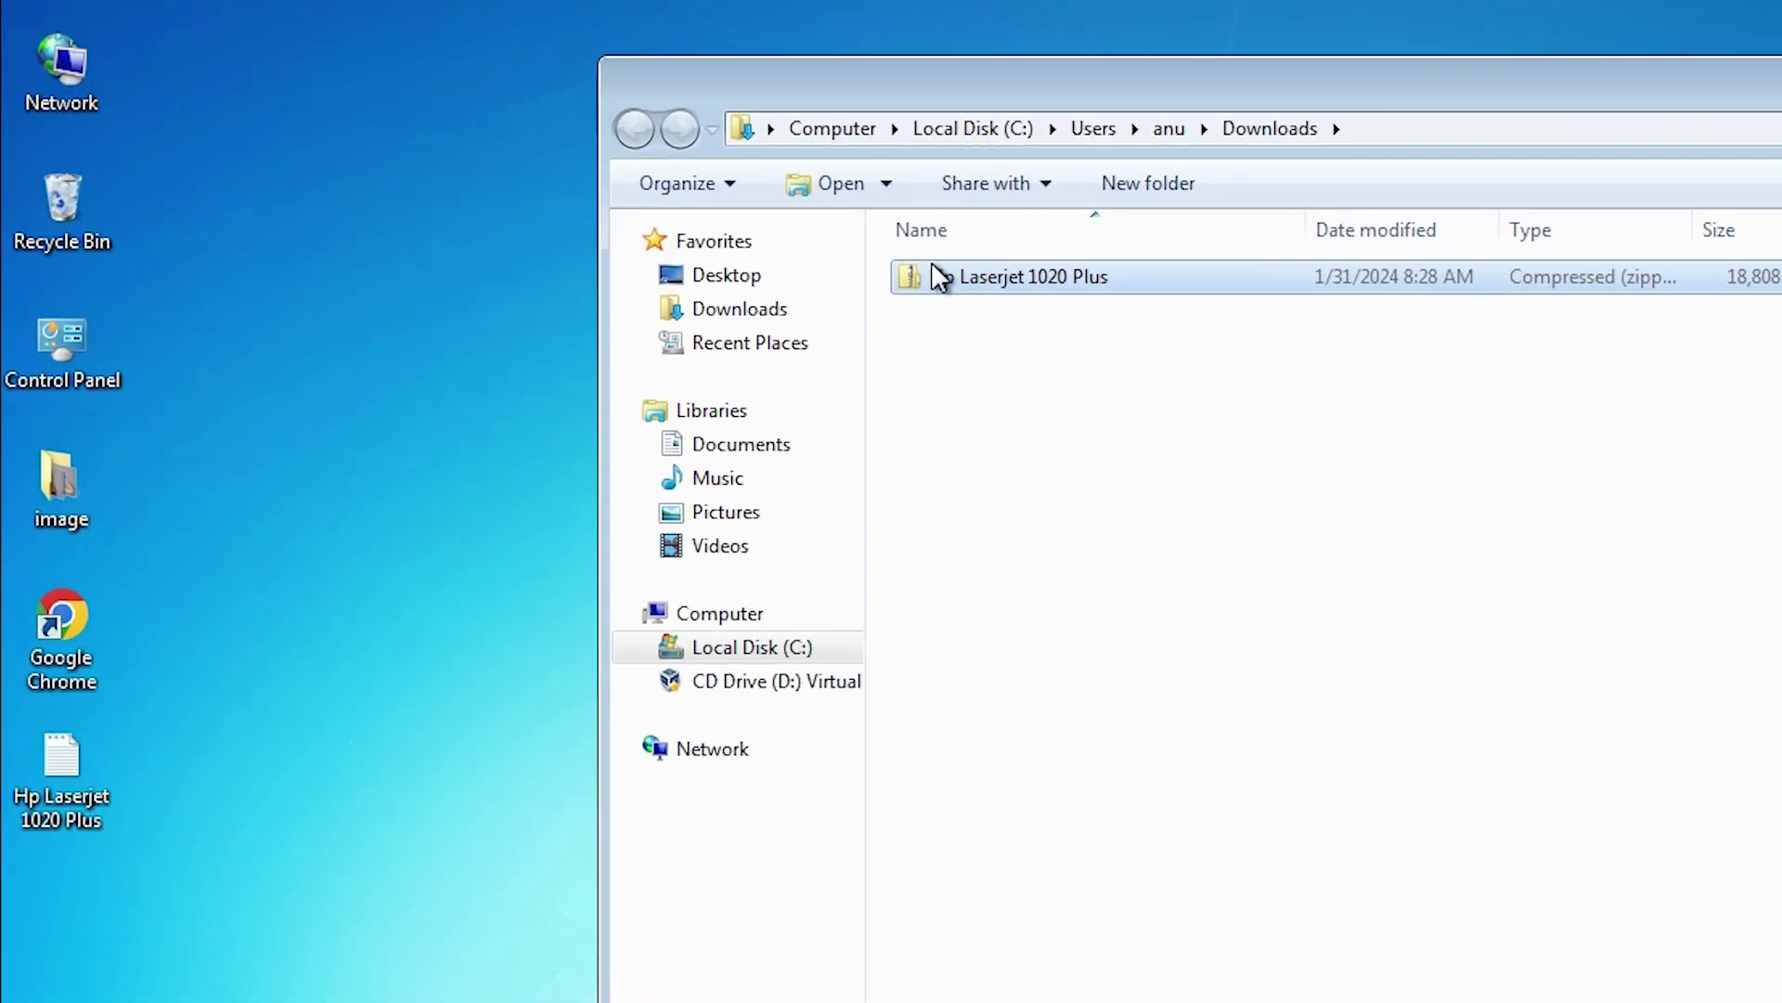
drag(940, 276, 337, 346)
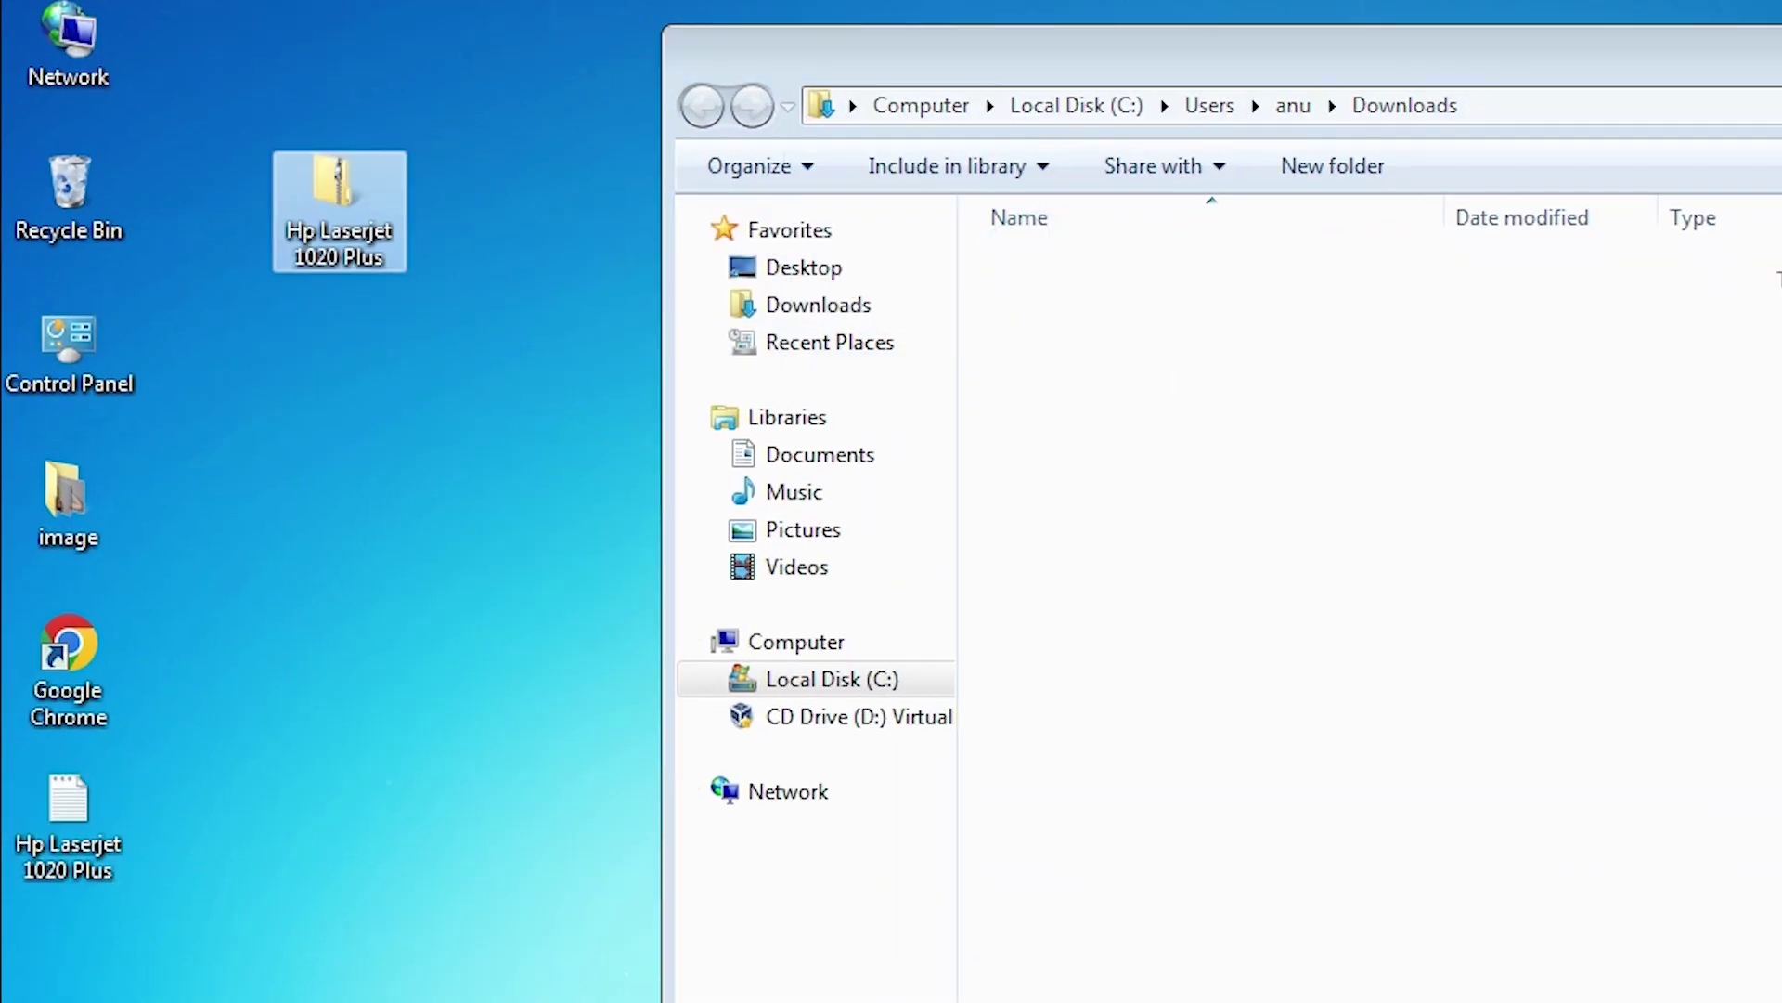
key(alt+F4)
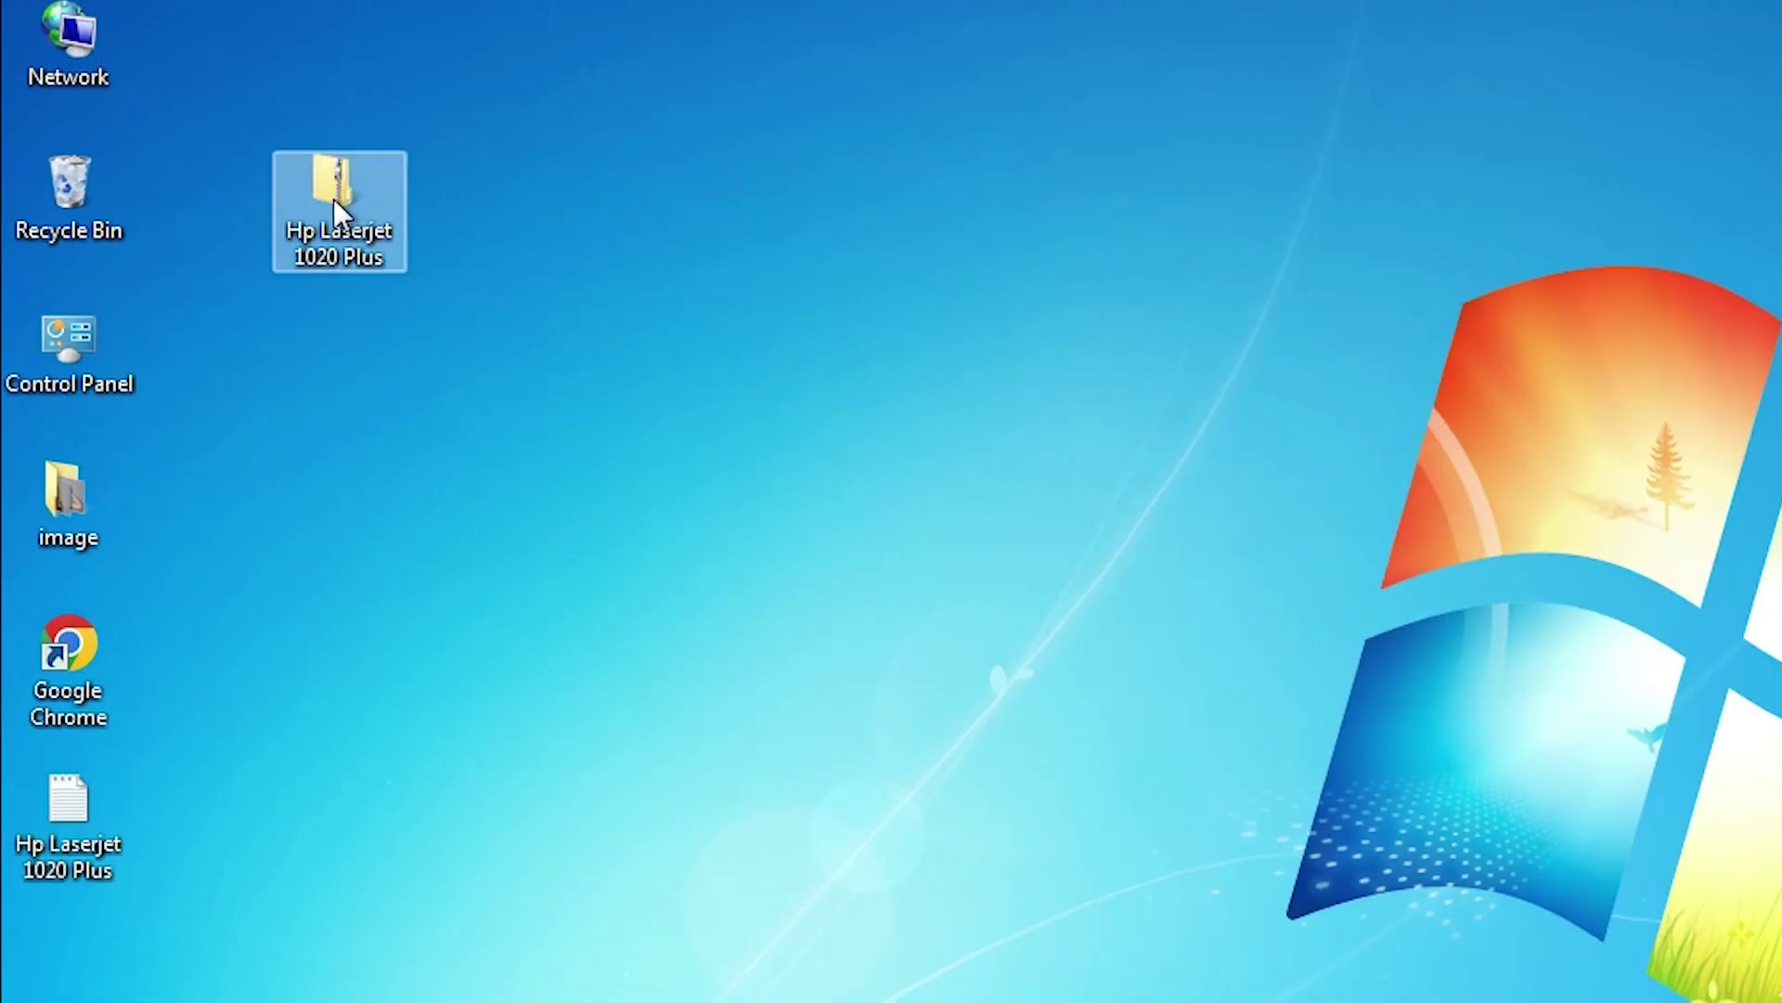
drag(333, 199, 199, 330)
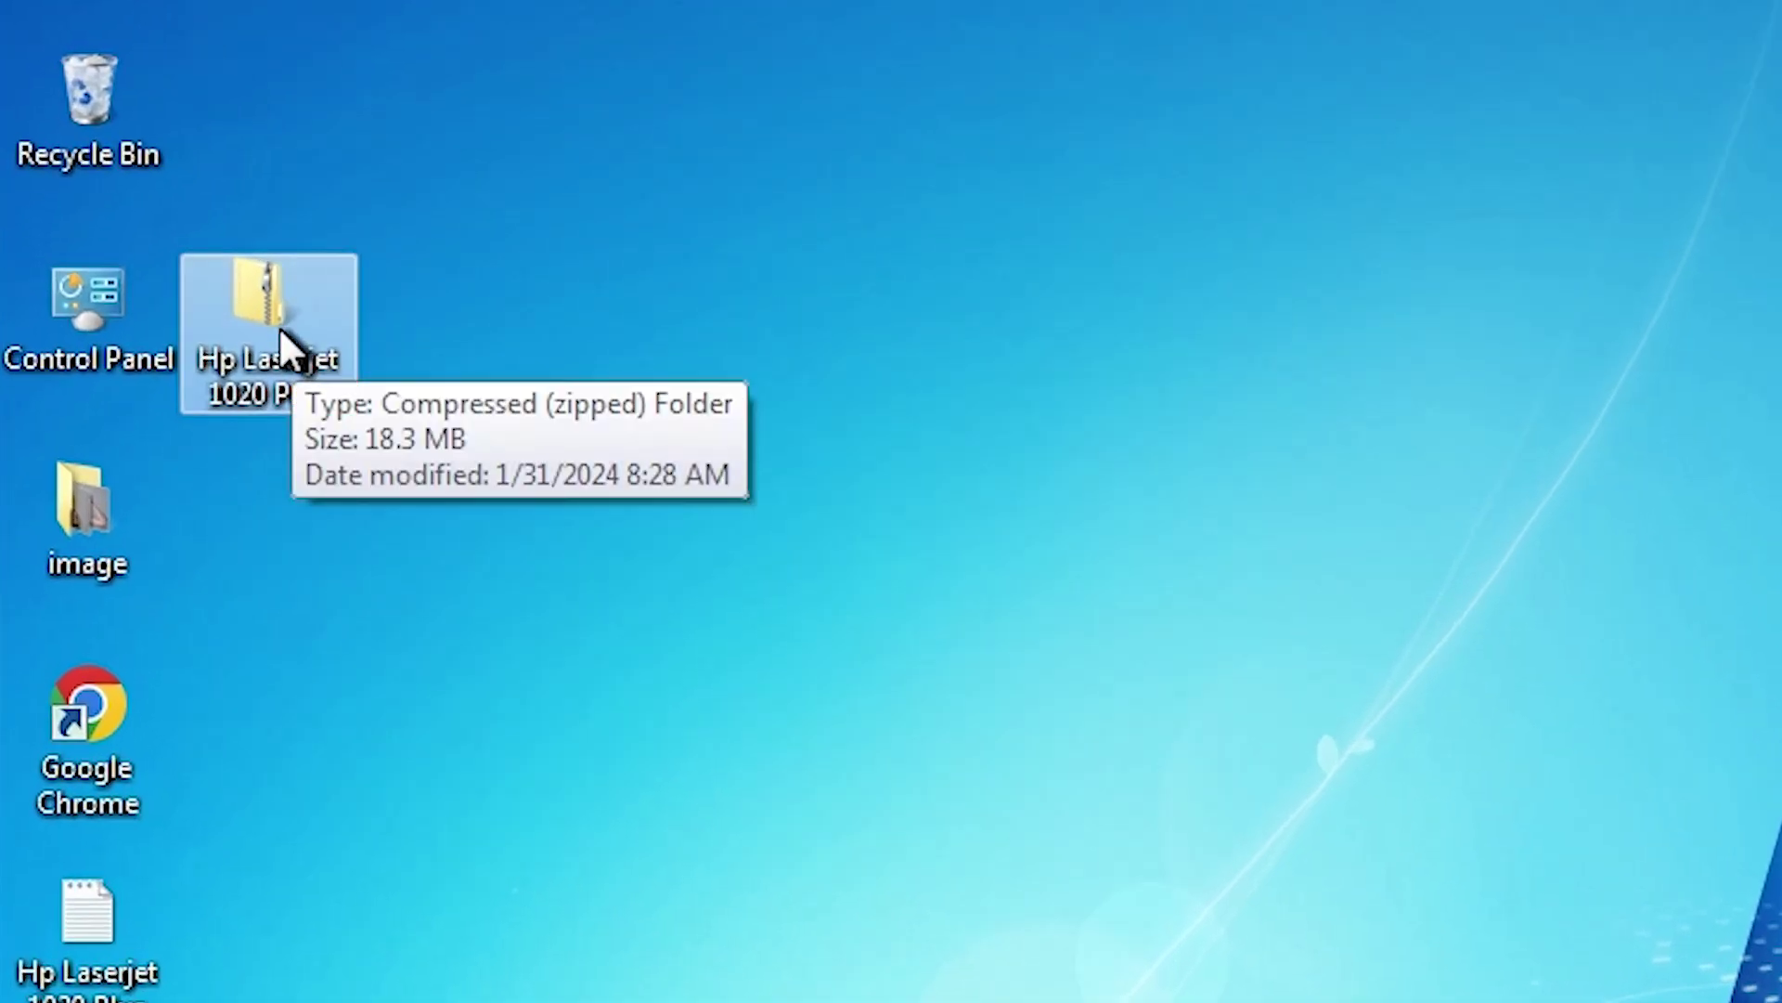
Extract the zip to an 'Hp Laserjet 1020 Plus' desktop folder and open its inner driver folder
right_click(277, 321)
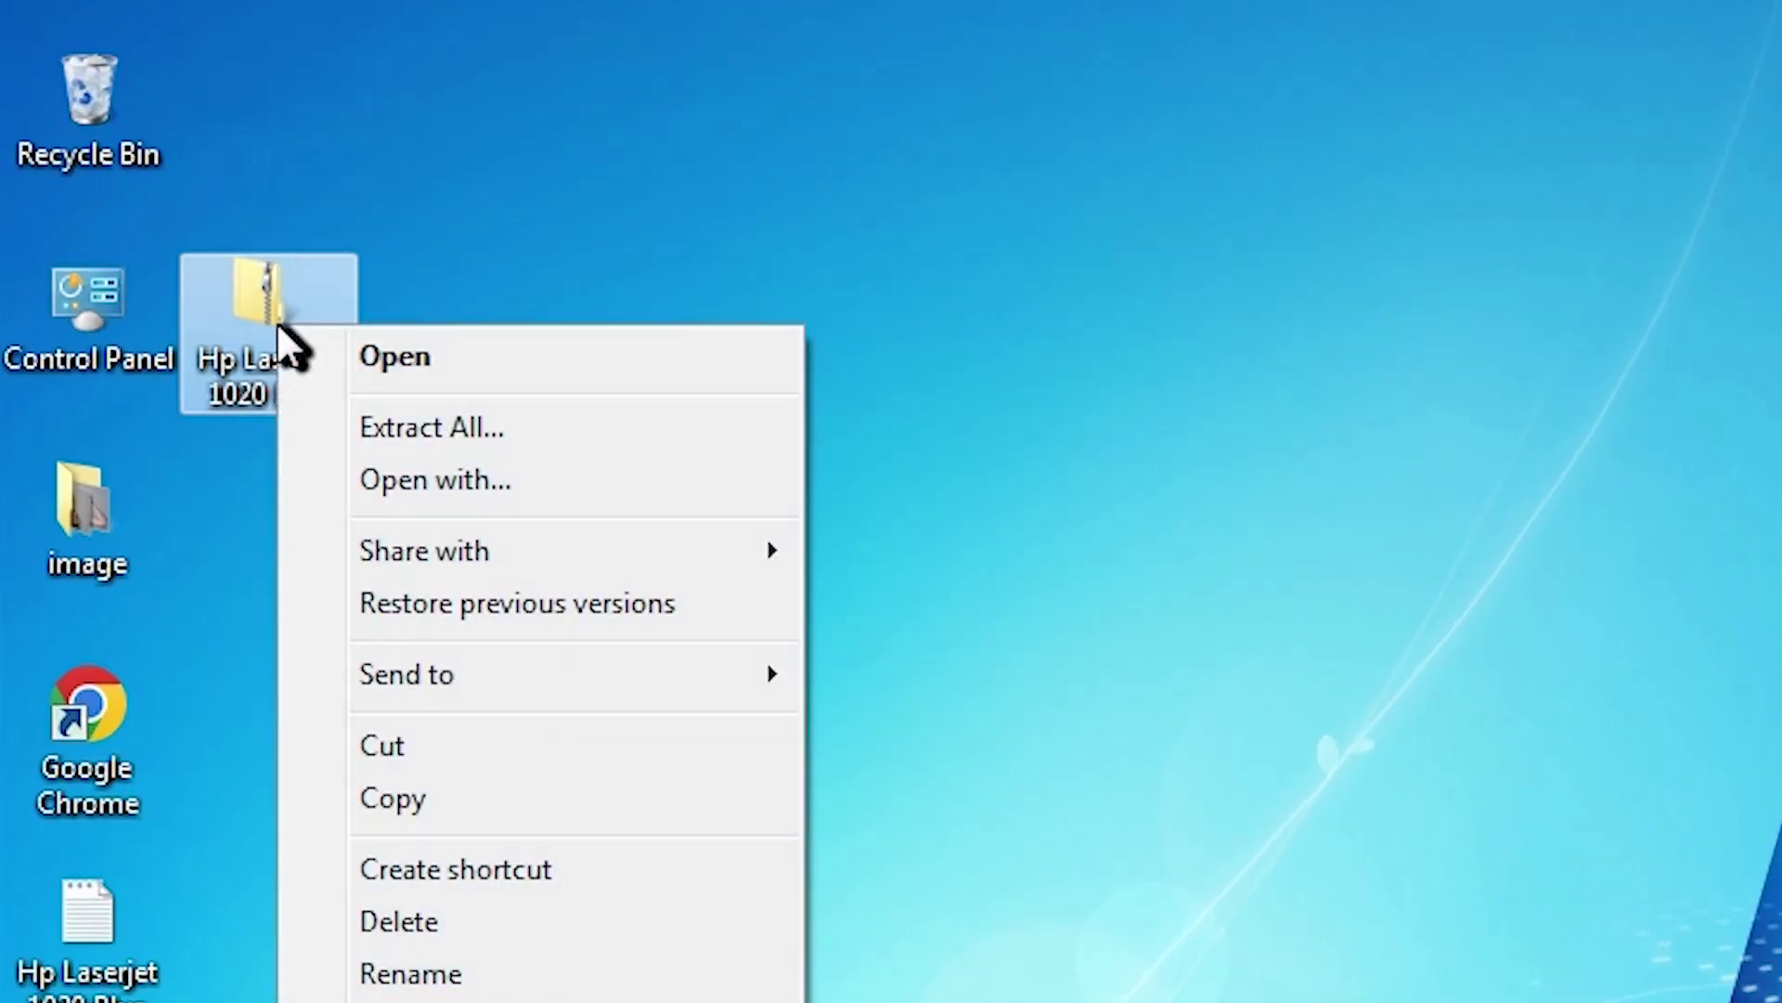
click(533, 428)
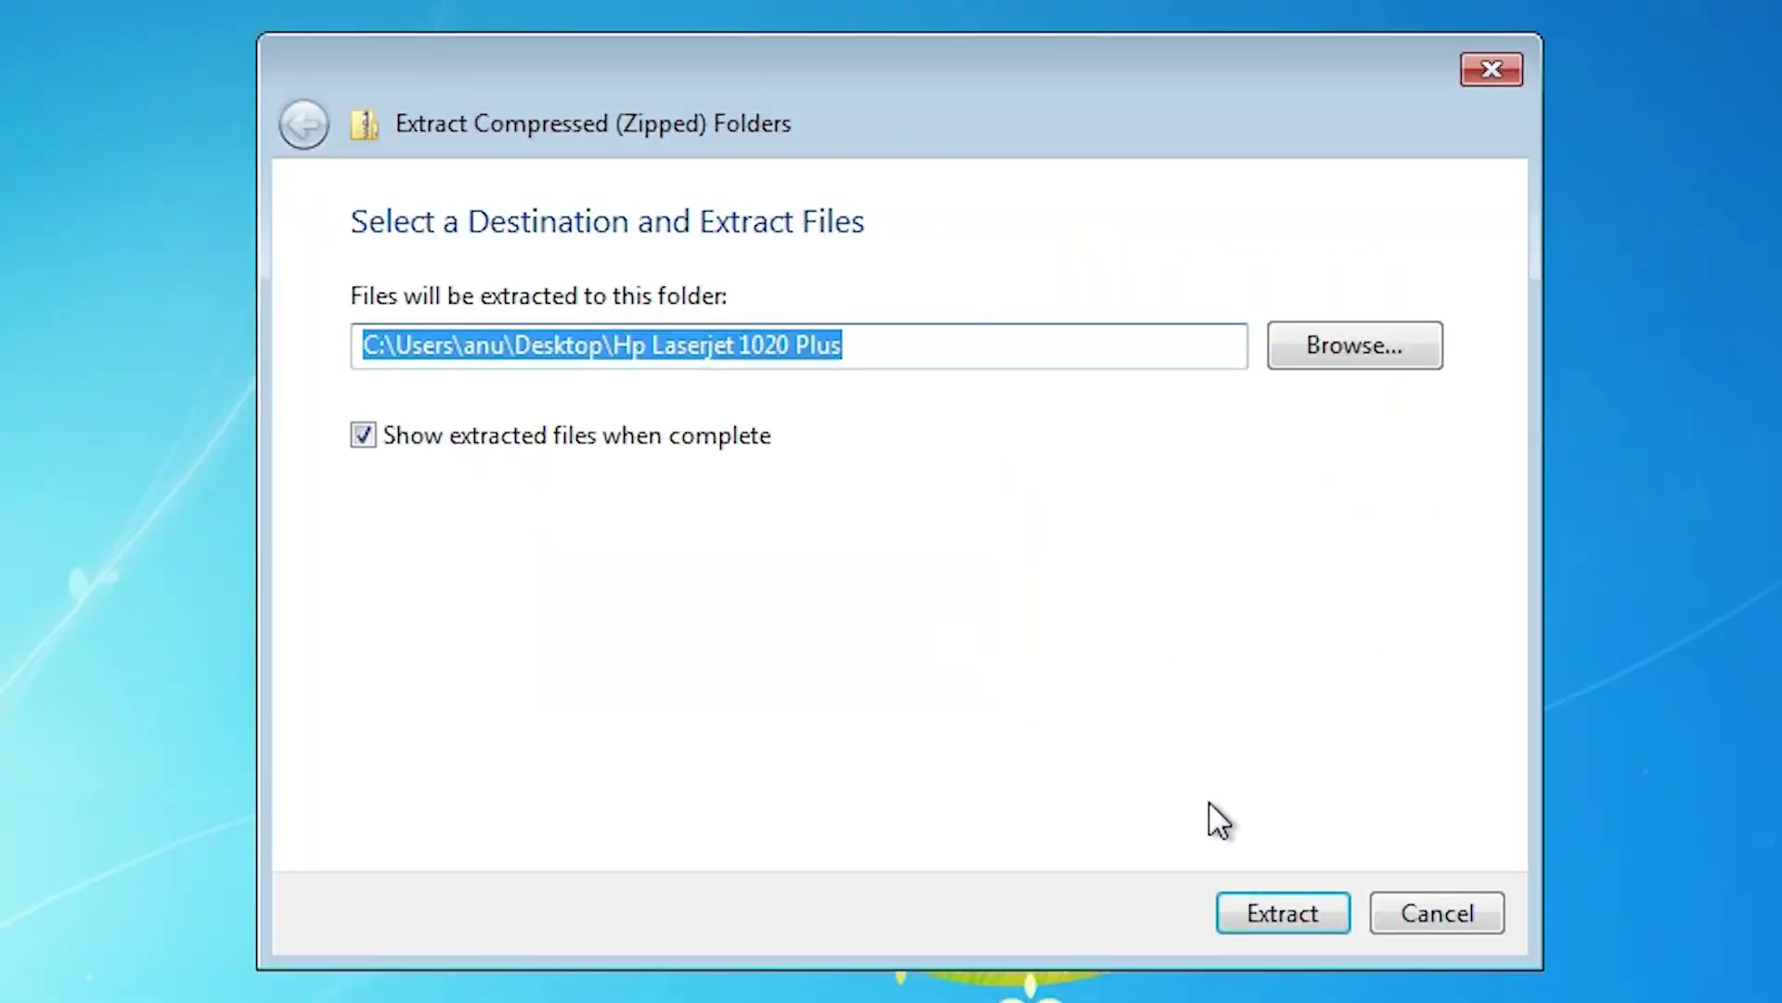
click(1298, 914)
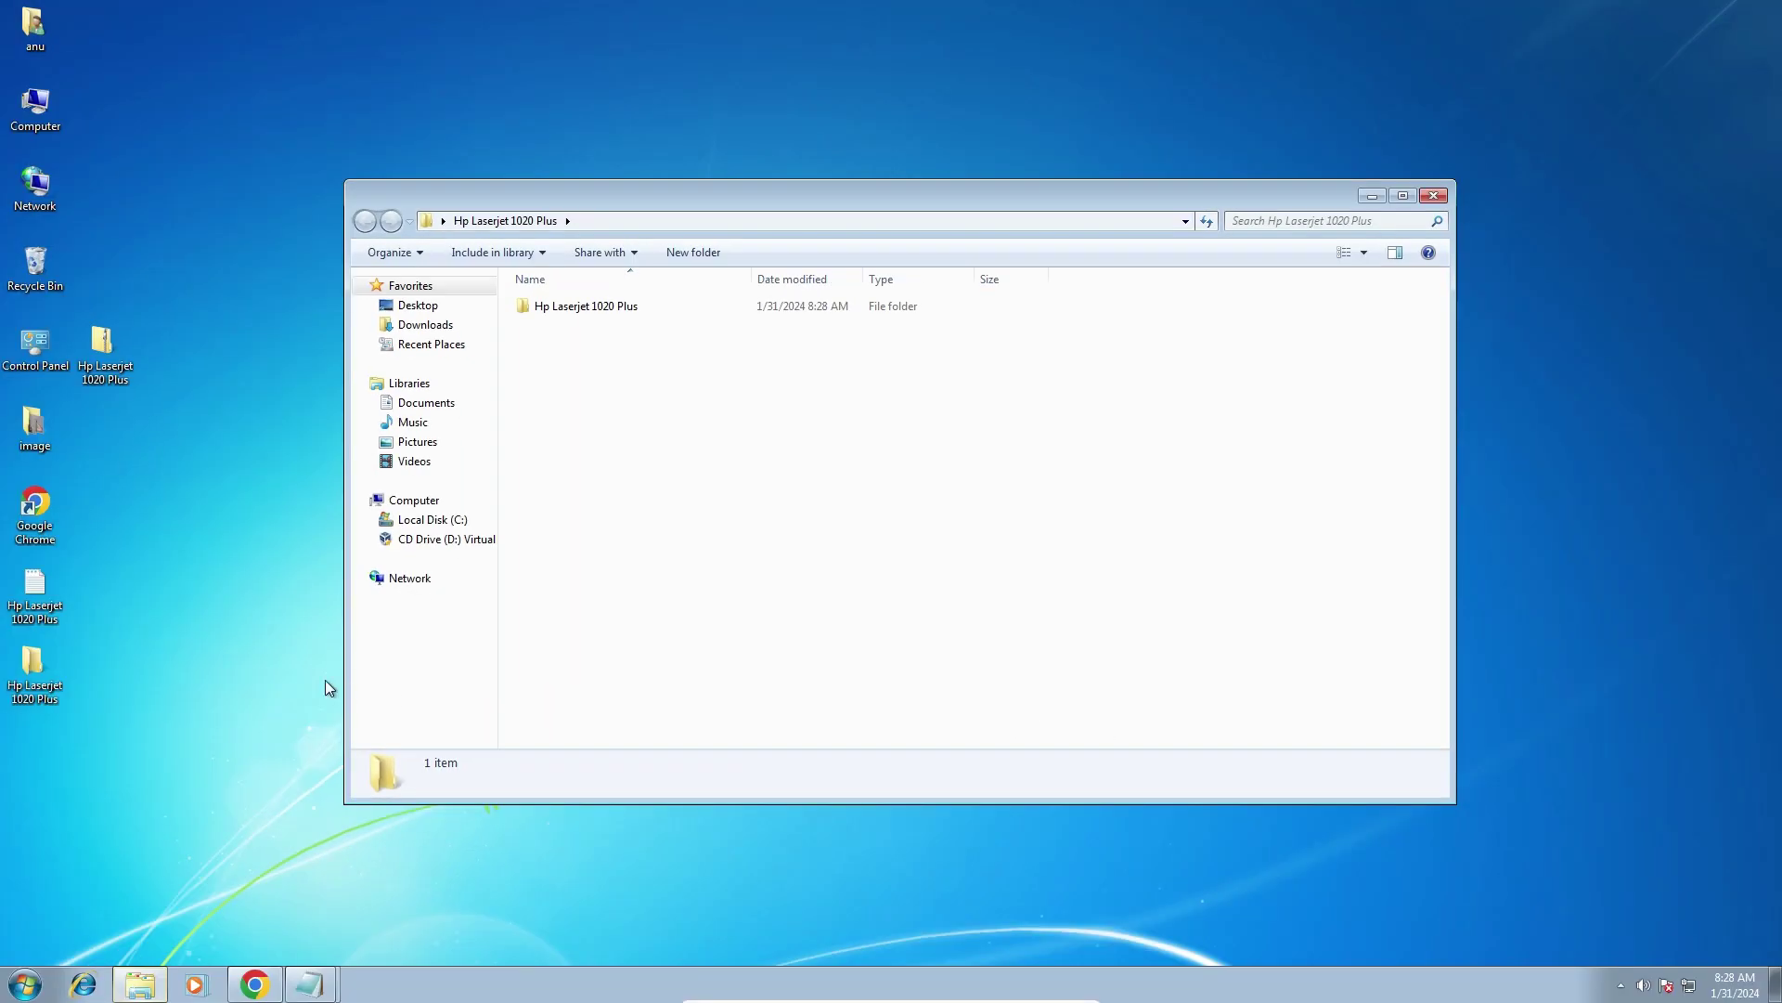
click(1435, 196)
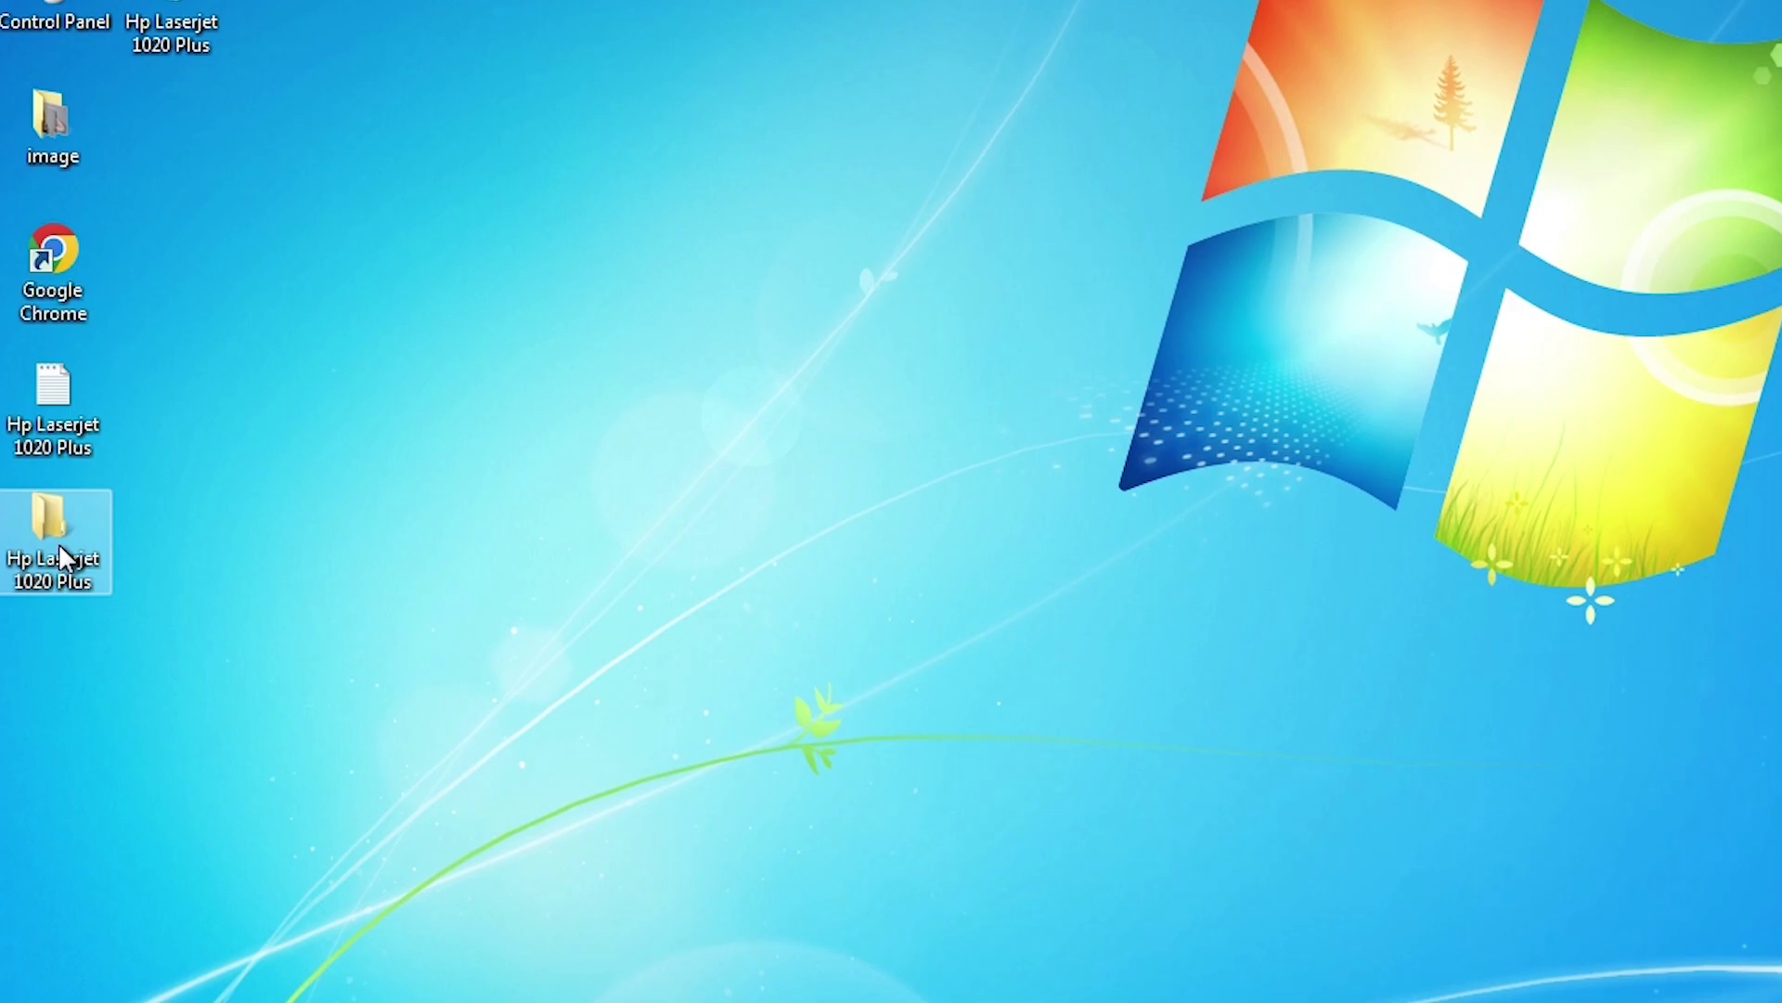
double_click(58, 544)
double_click(517, 356)
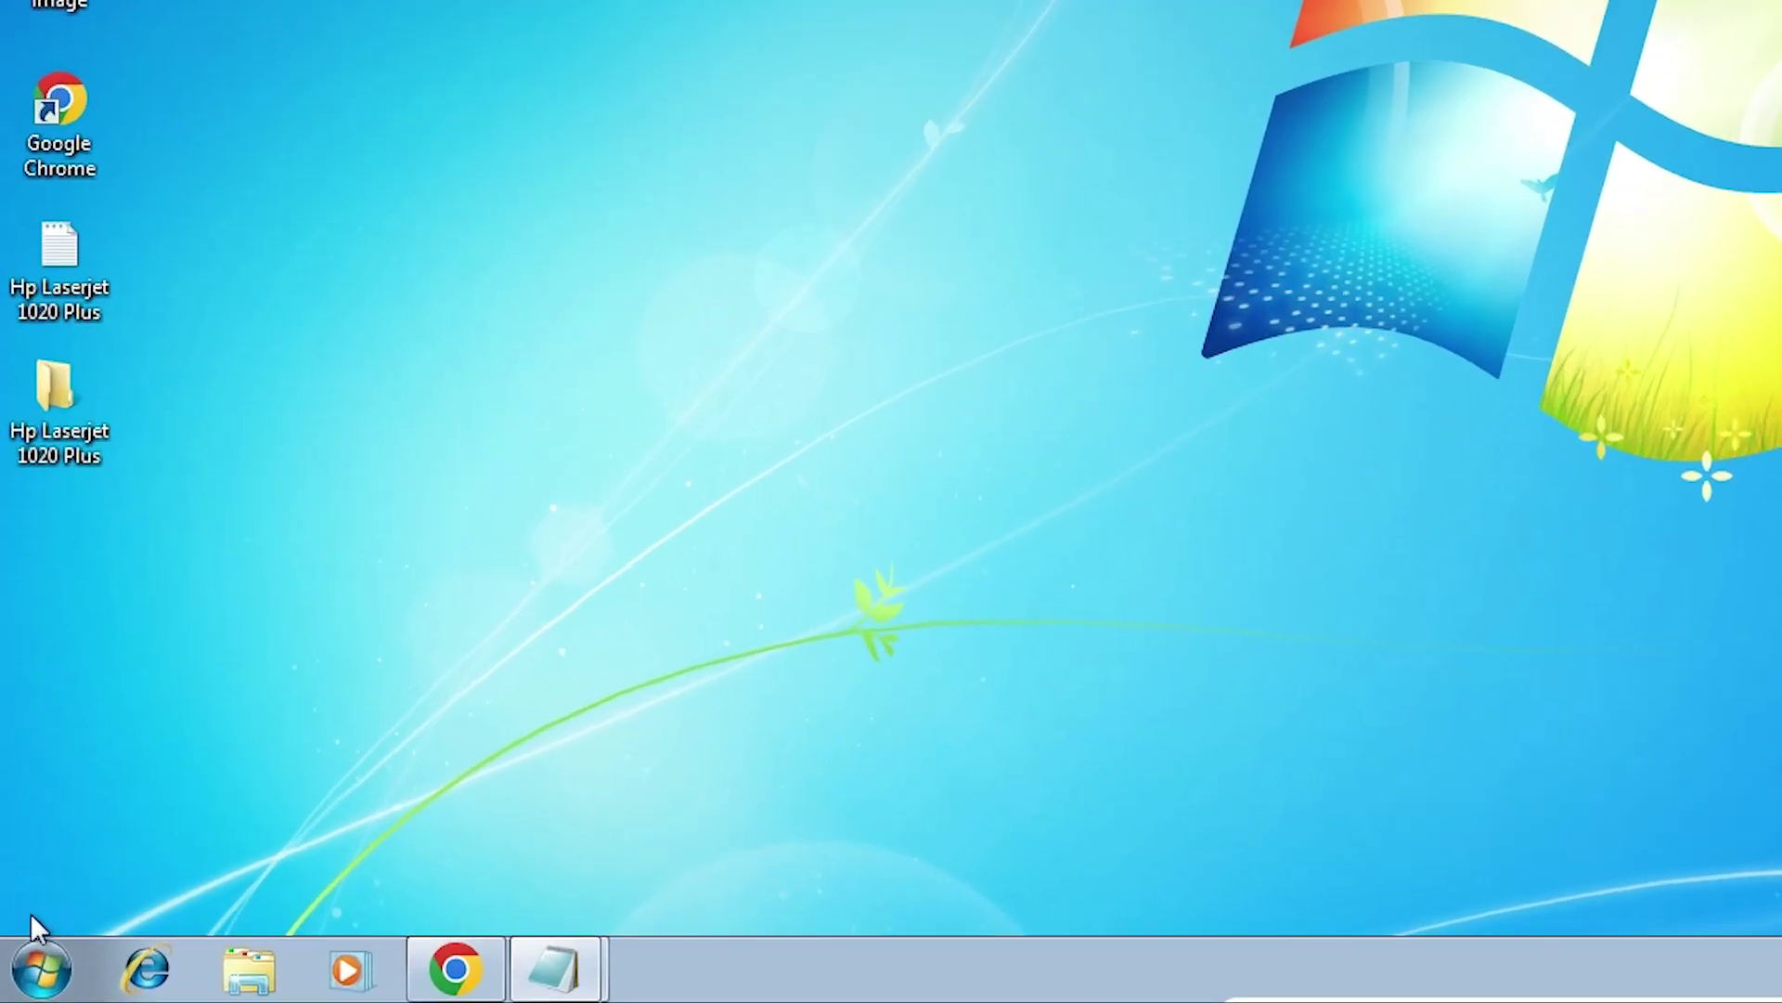
Open Control Panel in Large icons view and go to Devices and Printers
click(13, 976)
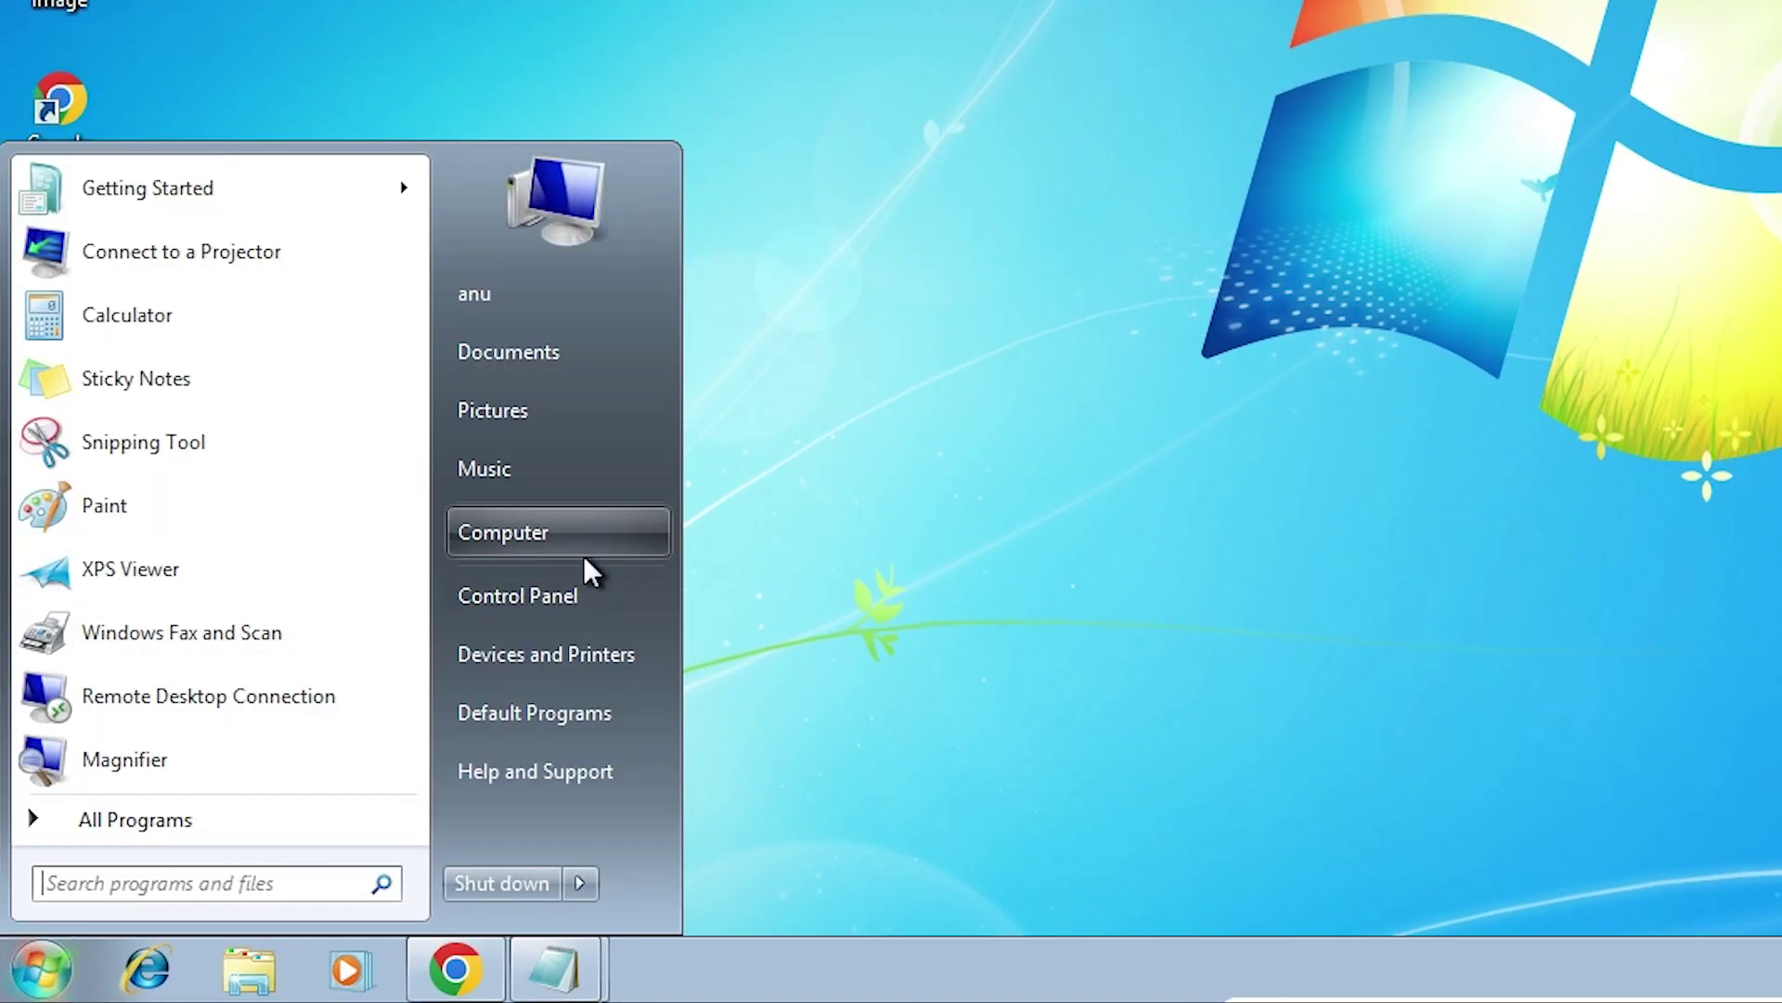
click(575, 598)
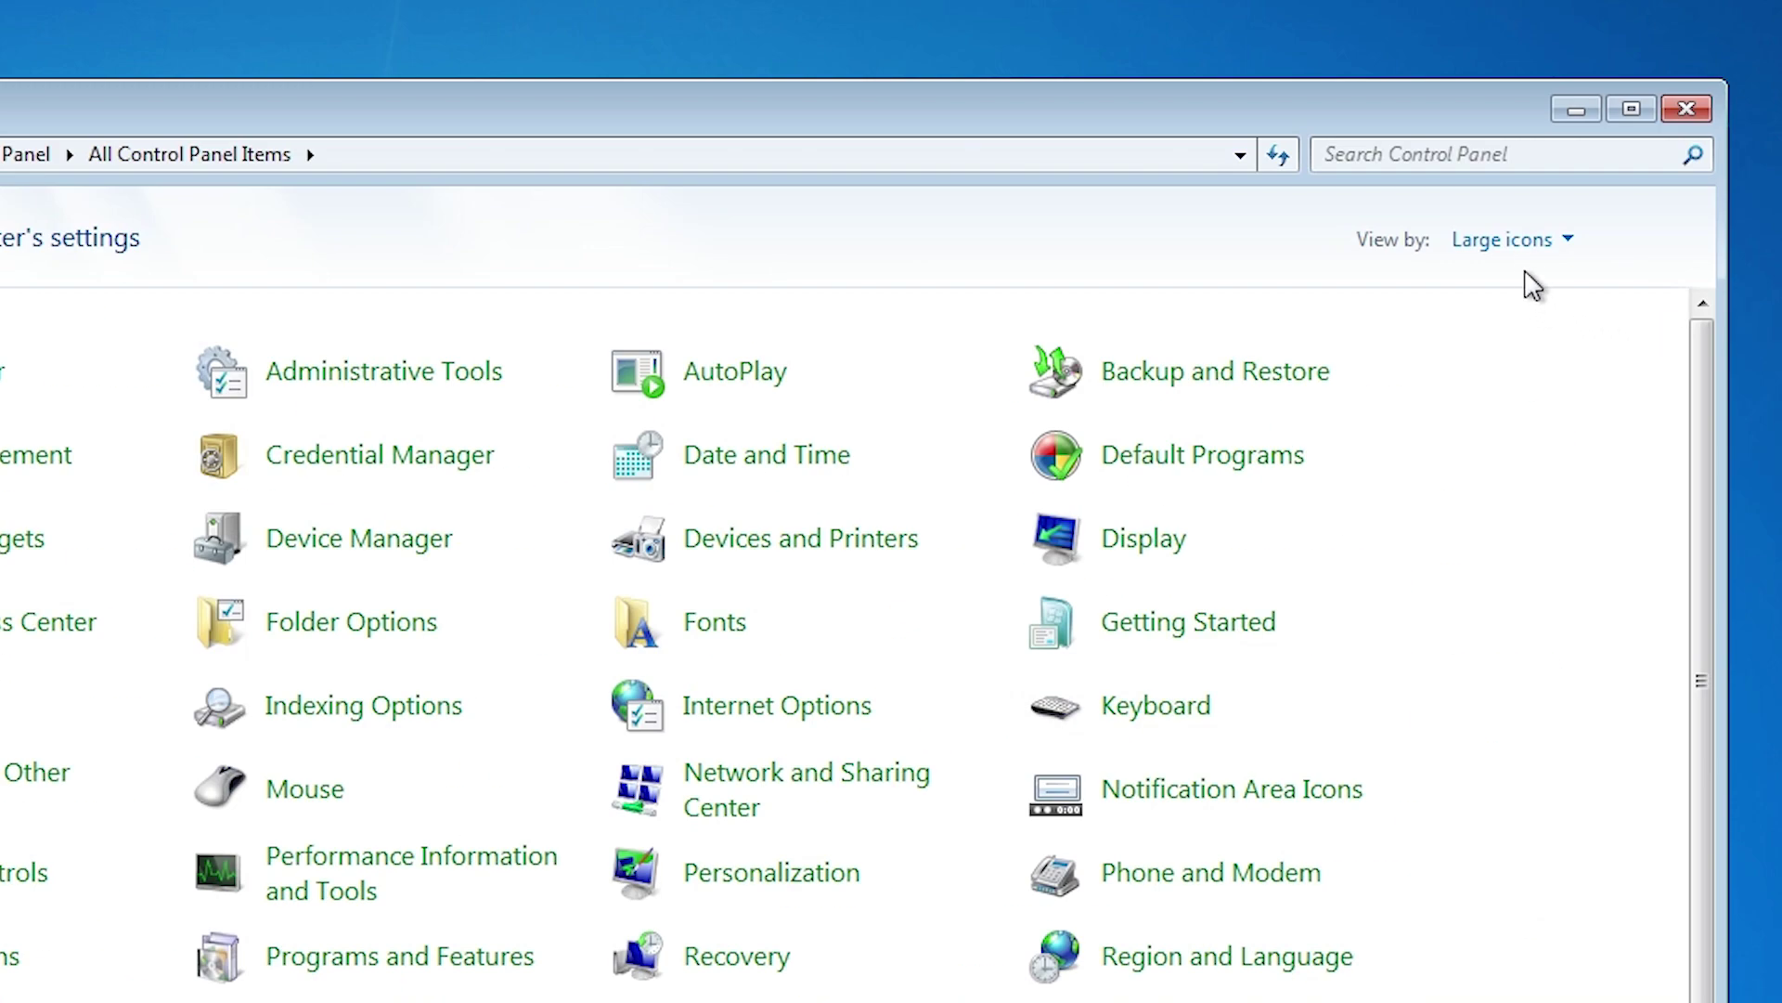
click(1512, 242)
click(1513, 274)
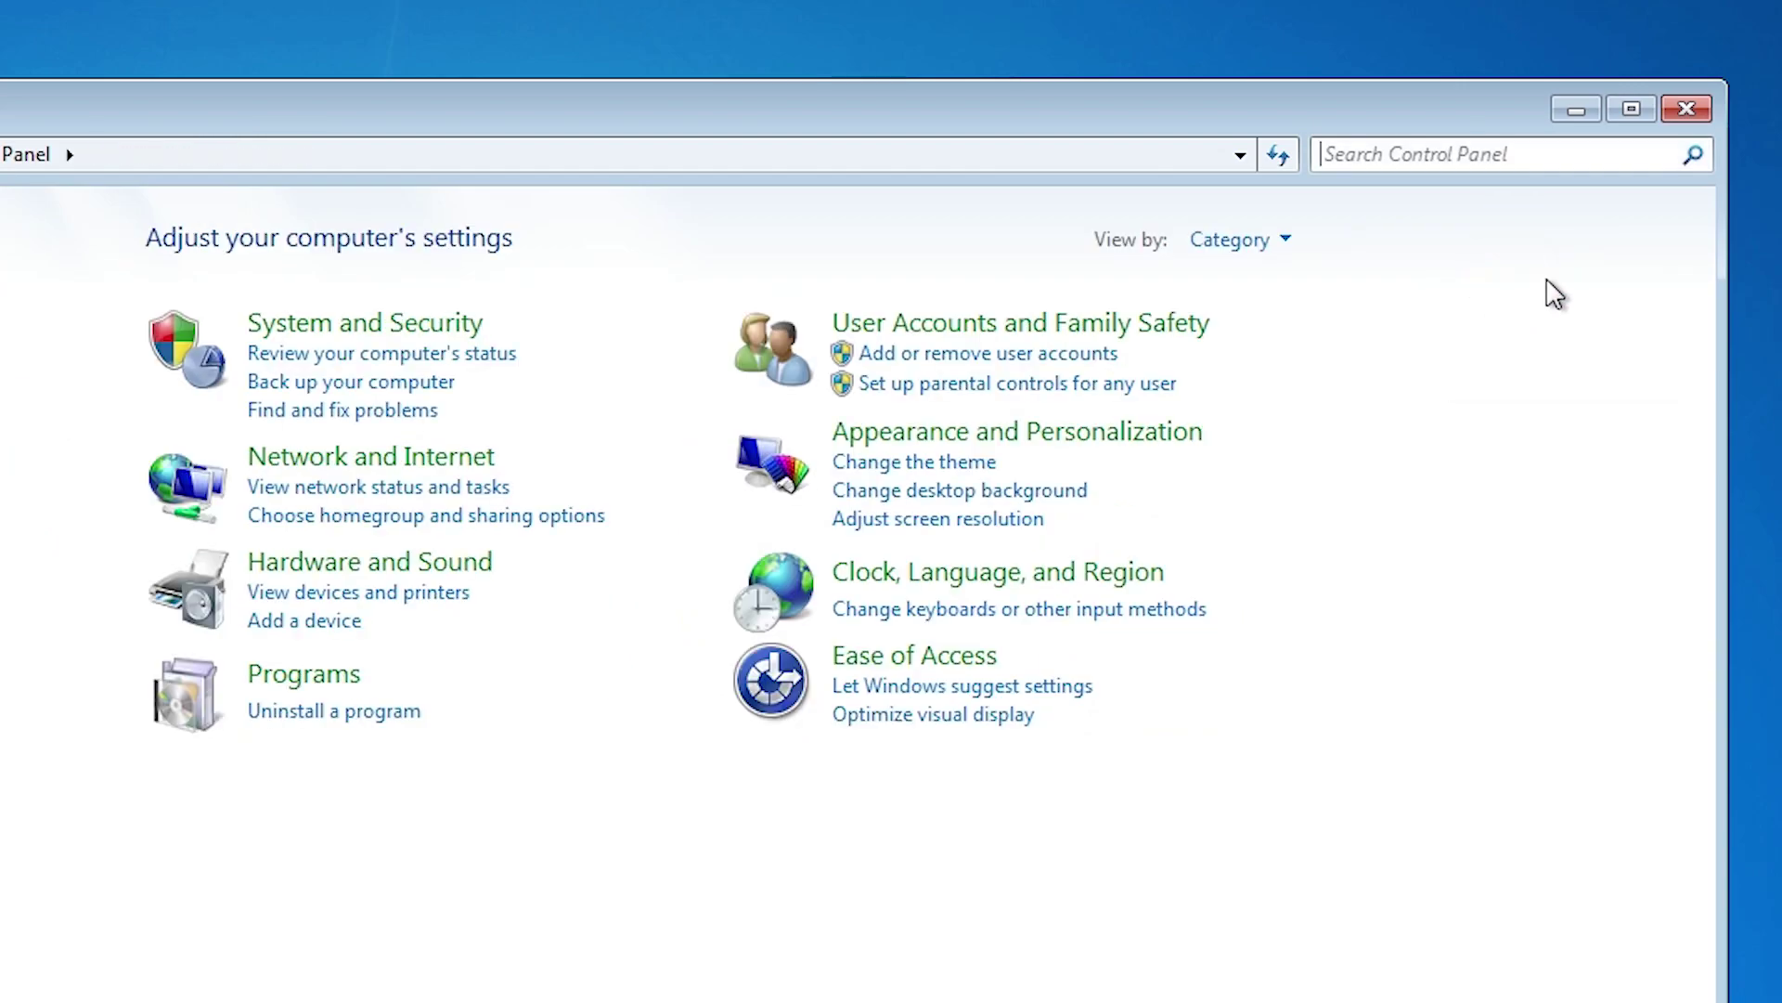
click(1279, 239)
click(1311, 334)
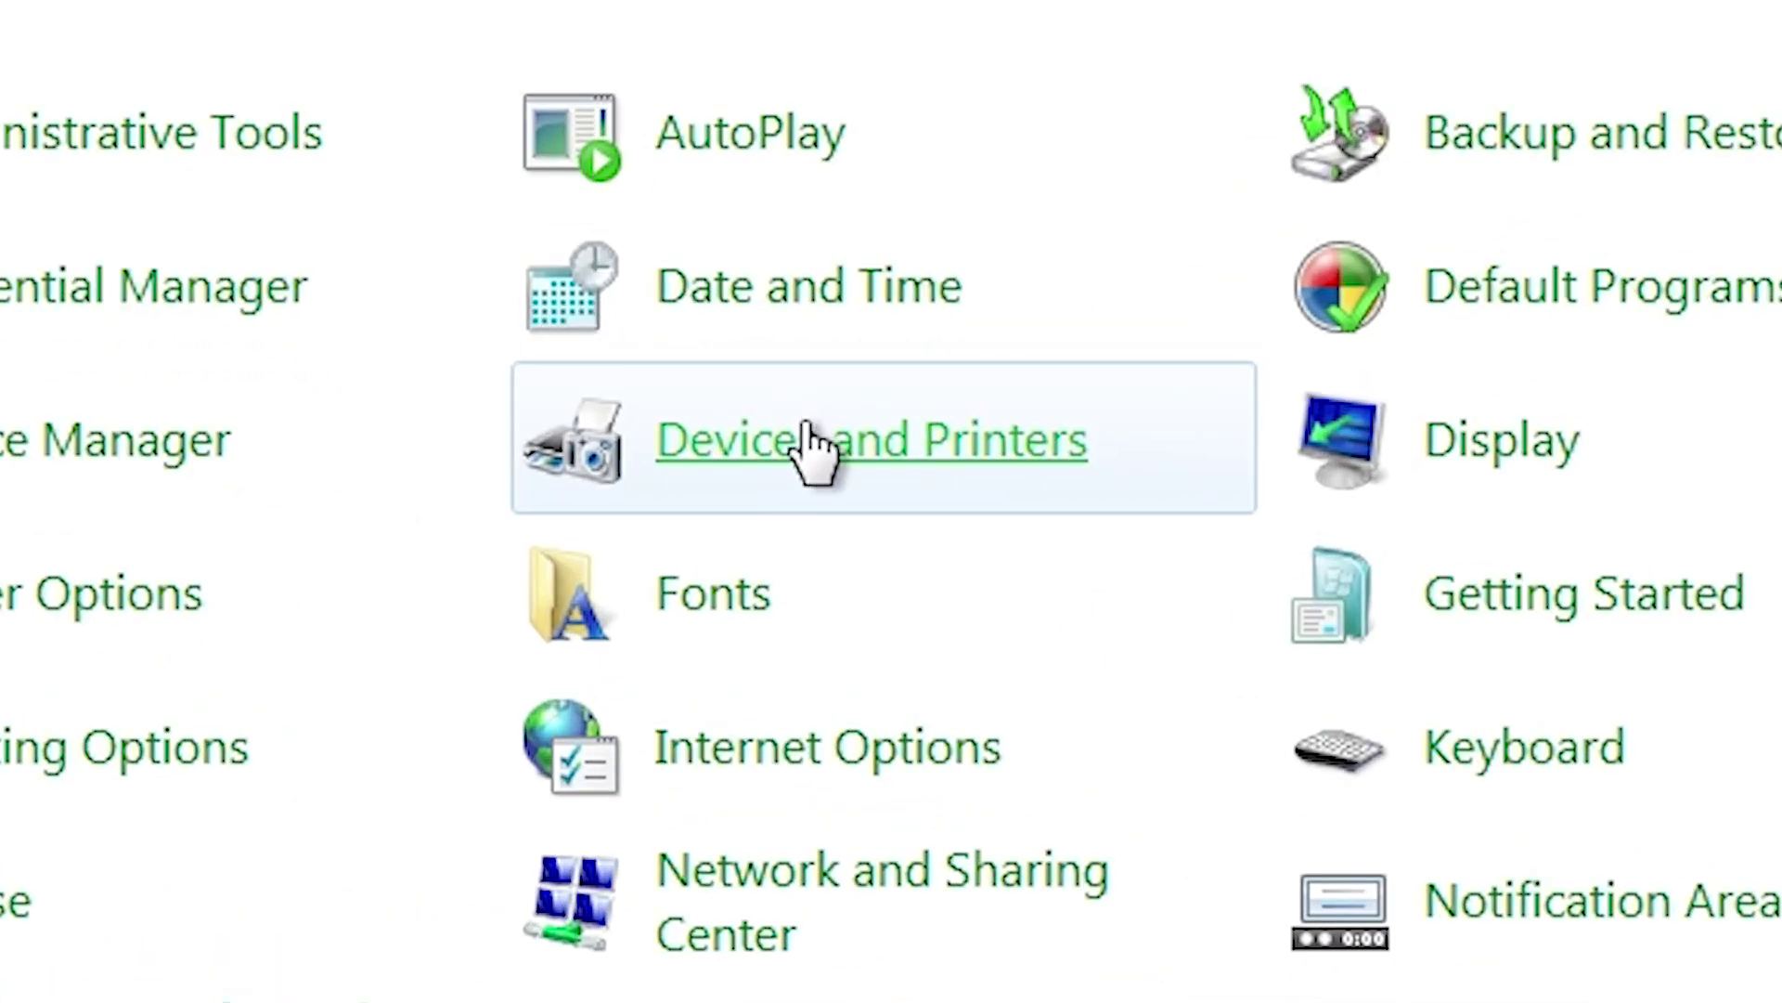
click(919, 444)
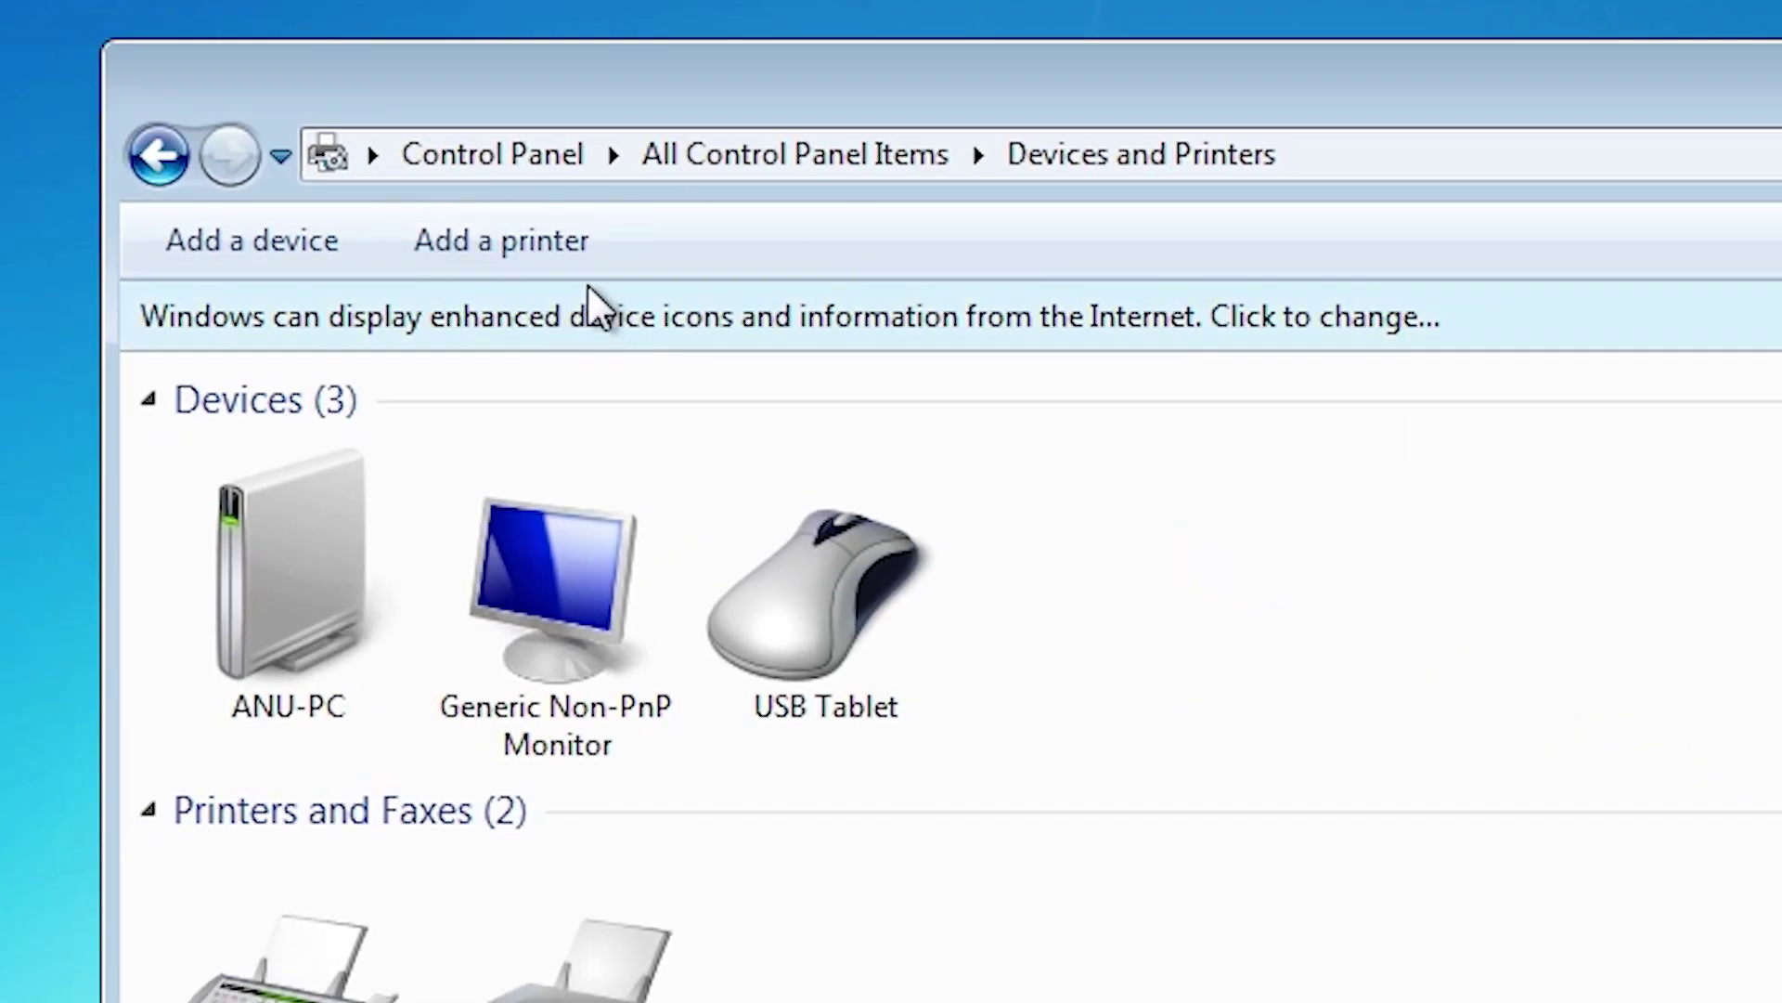
Start adding a local printer and choose USB_001 (Local Port) as its port
click(527, 250)
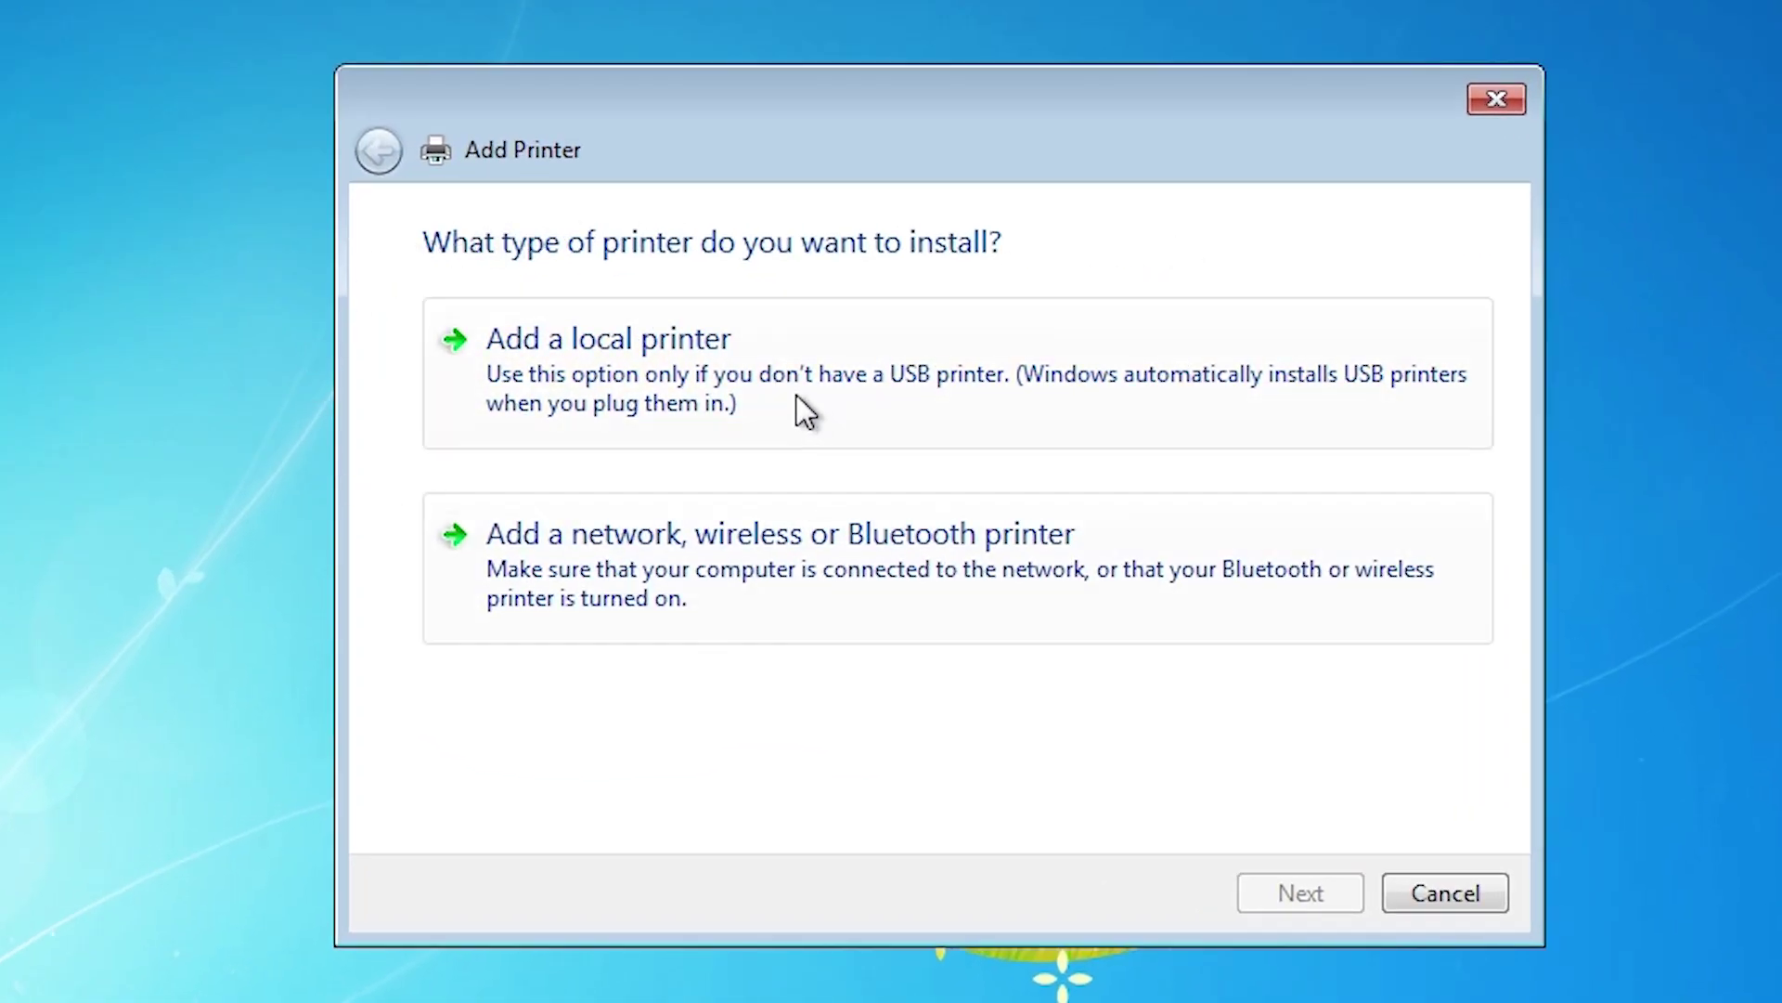
click(605, 381)
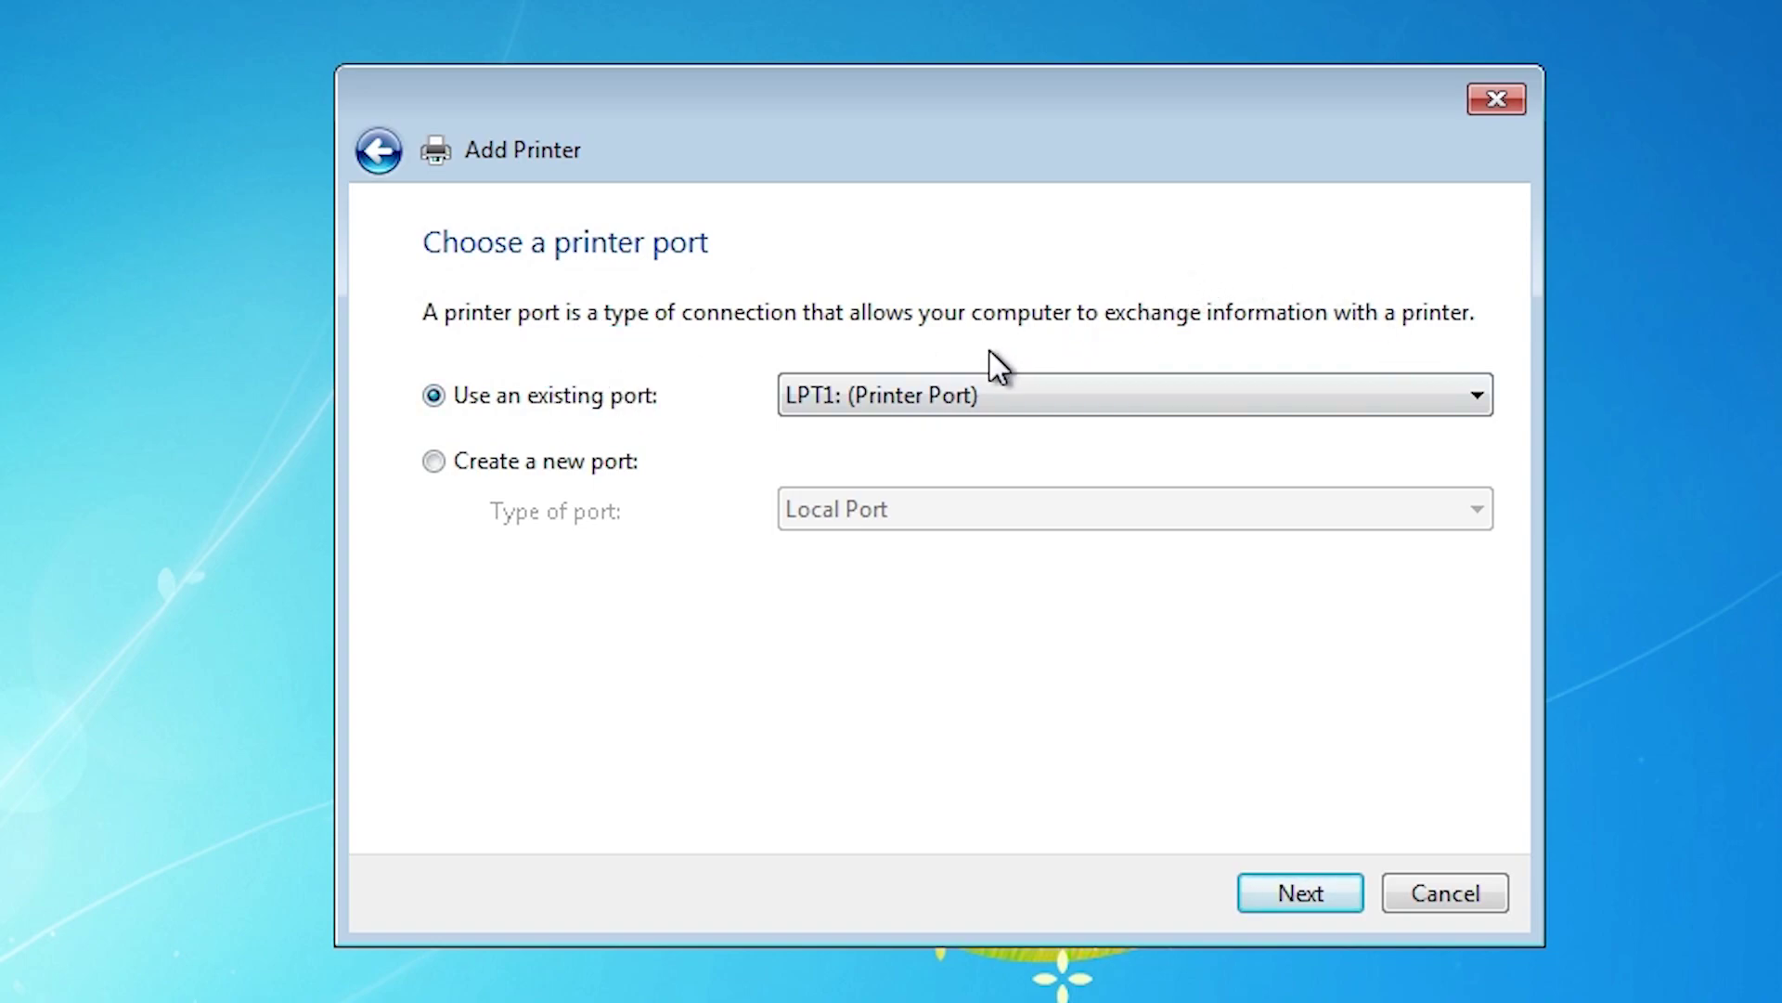
click(901, 401)
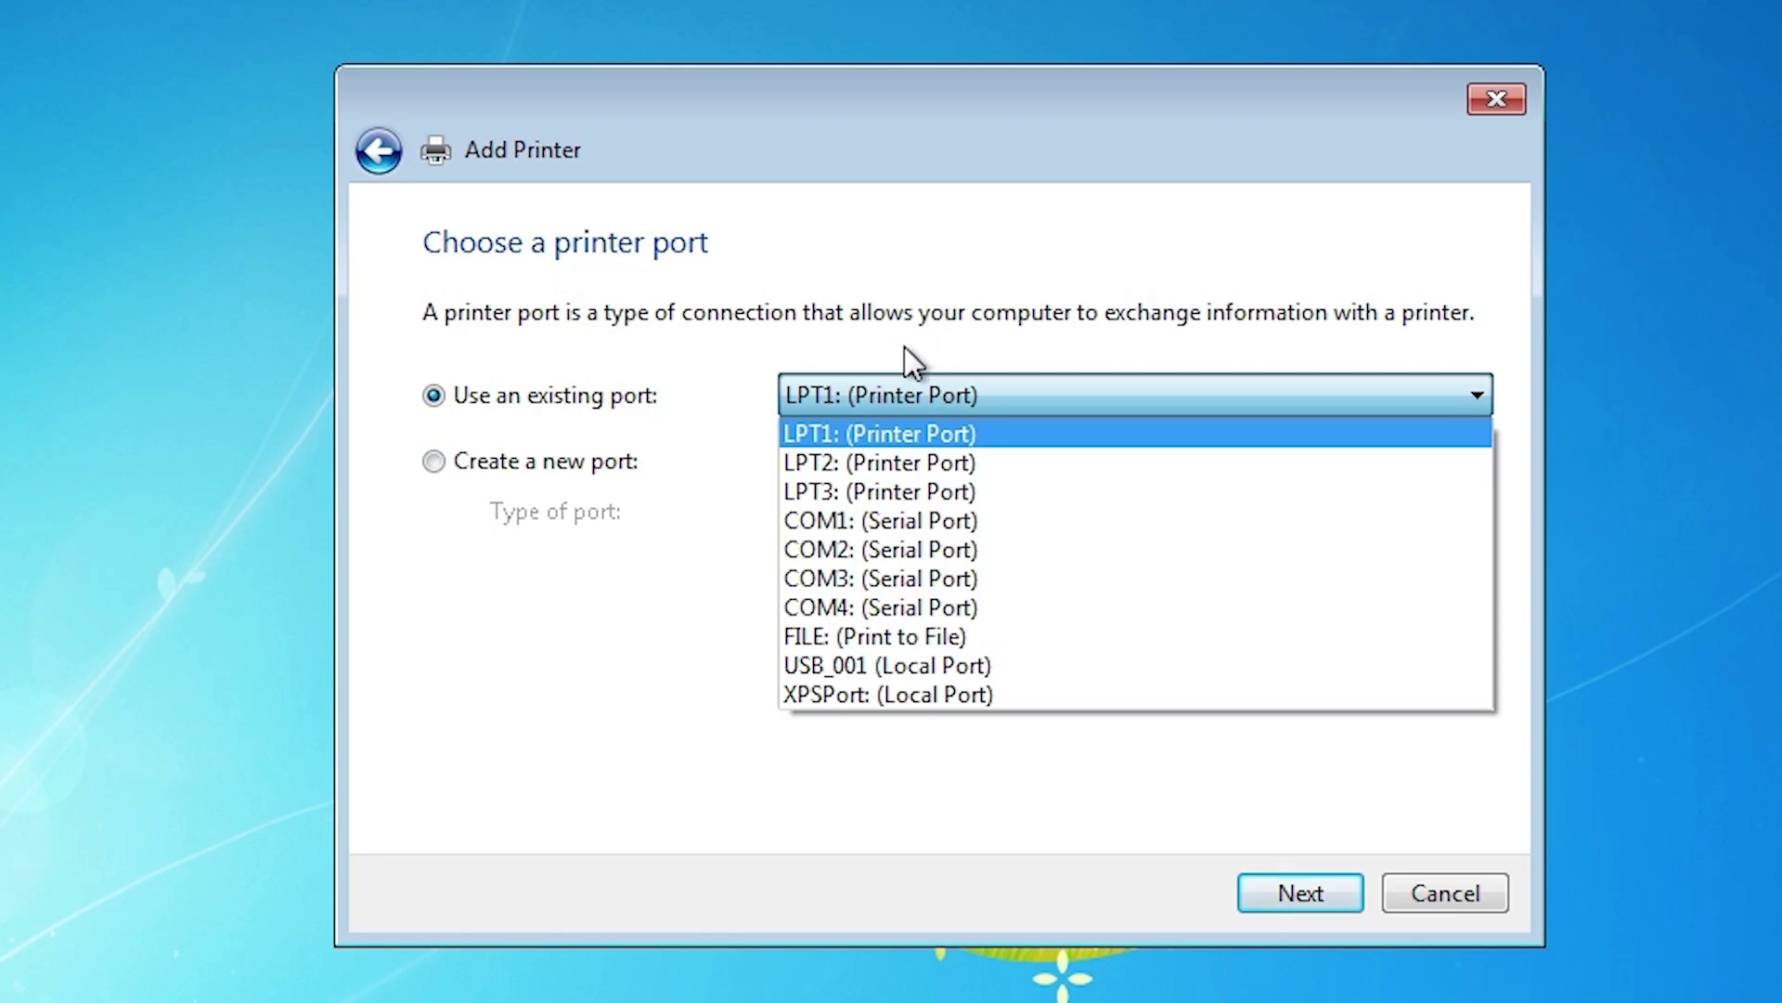
click(926, 666)
Load drivers via Have Disk from autorun.inf in Desktop > Hp Laserjet 1020 Plus > Hp Laserjet 1020 Plus
click(1304, 893)
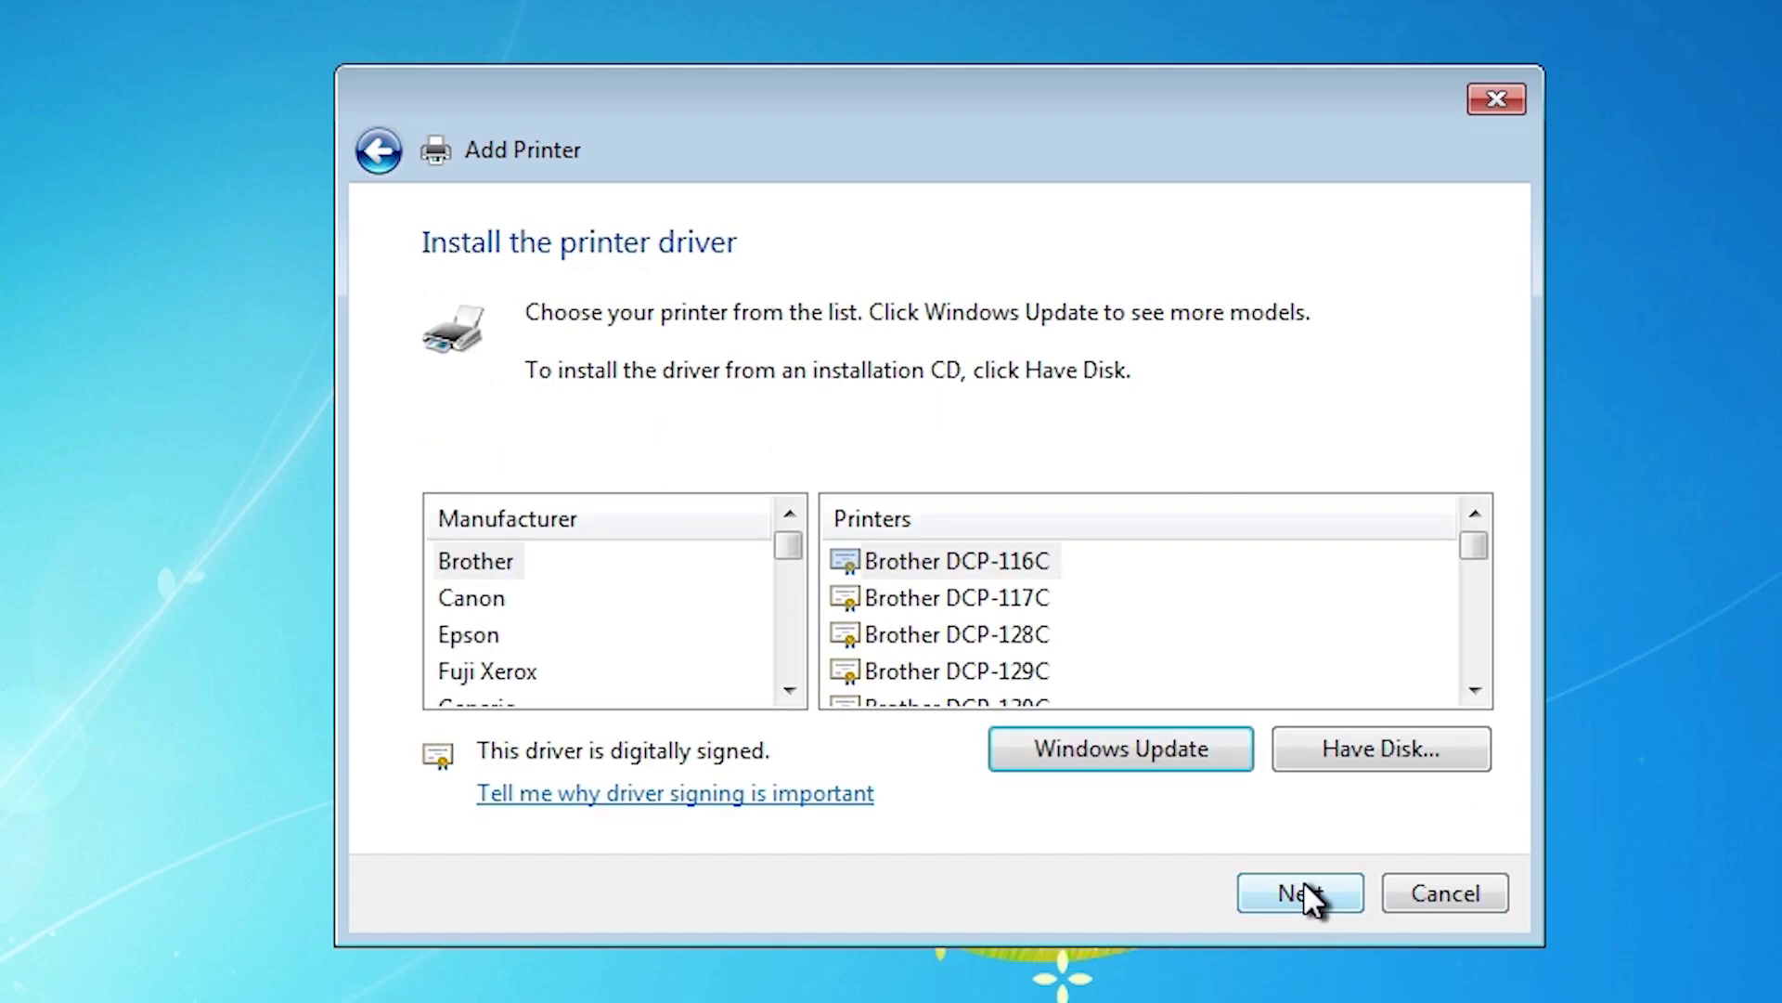
click(1421, 752)
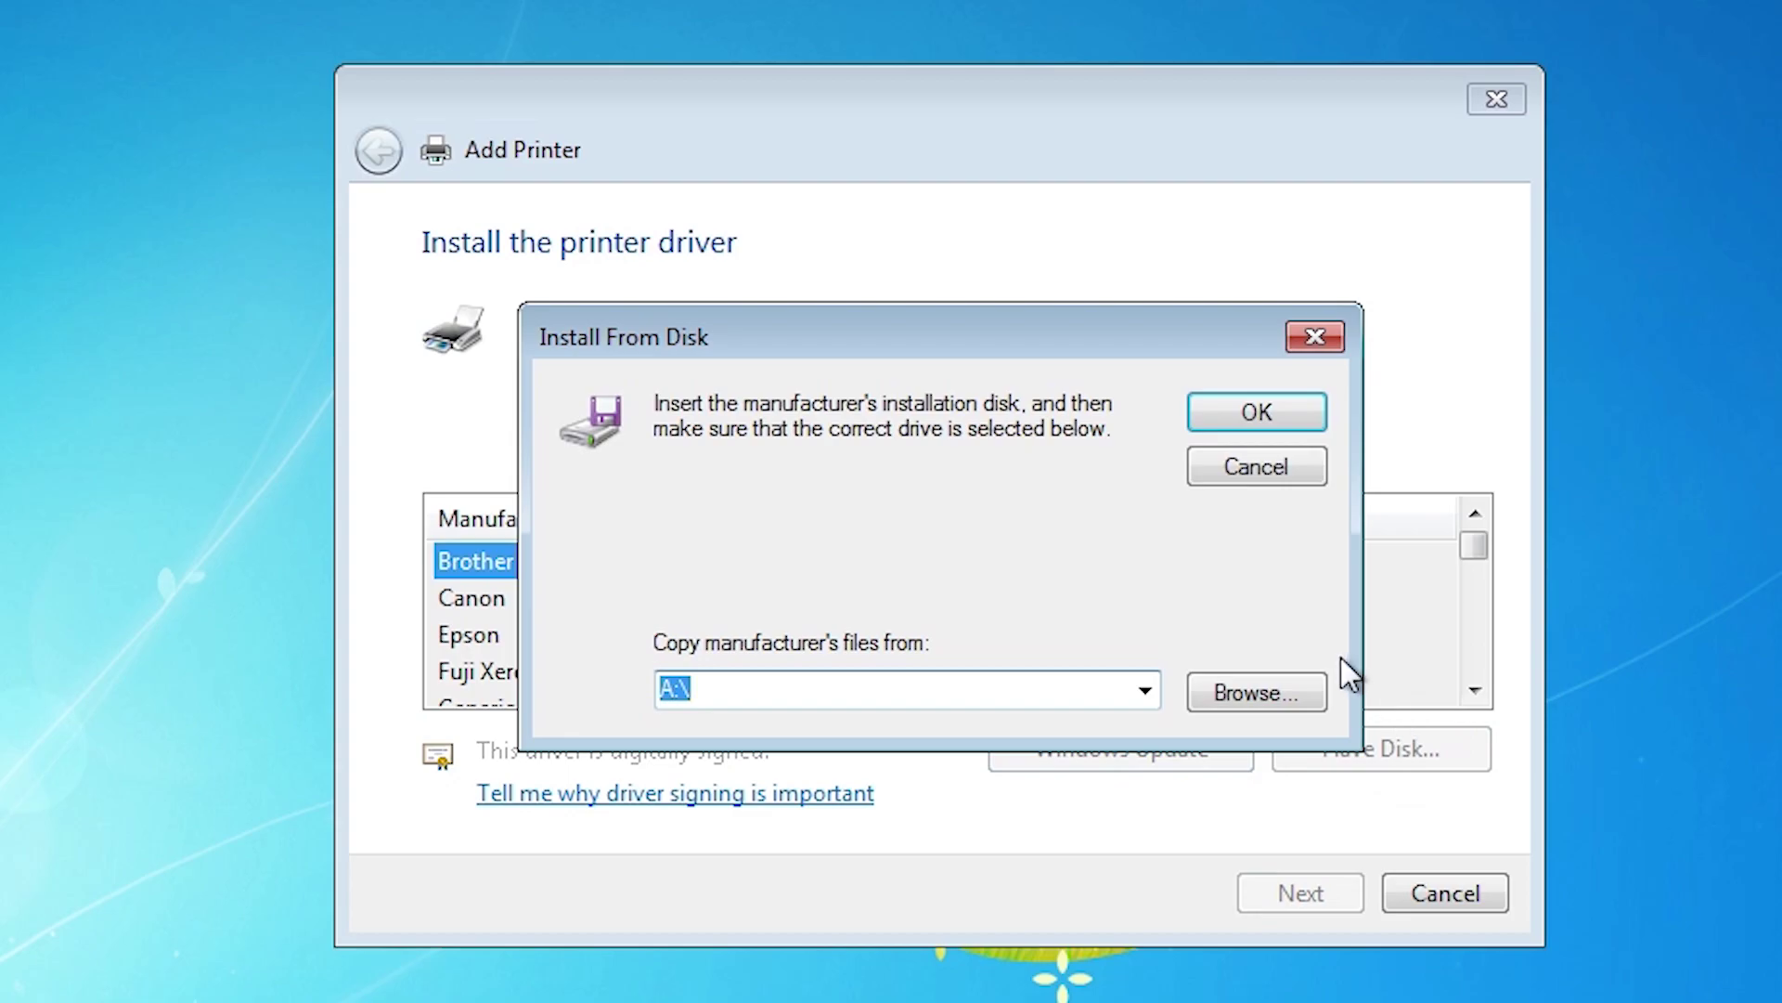
click(1286, 694)
click(638, 640)
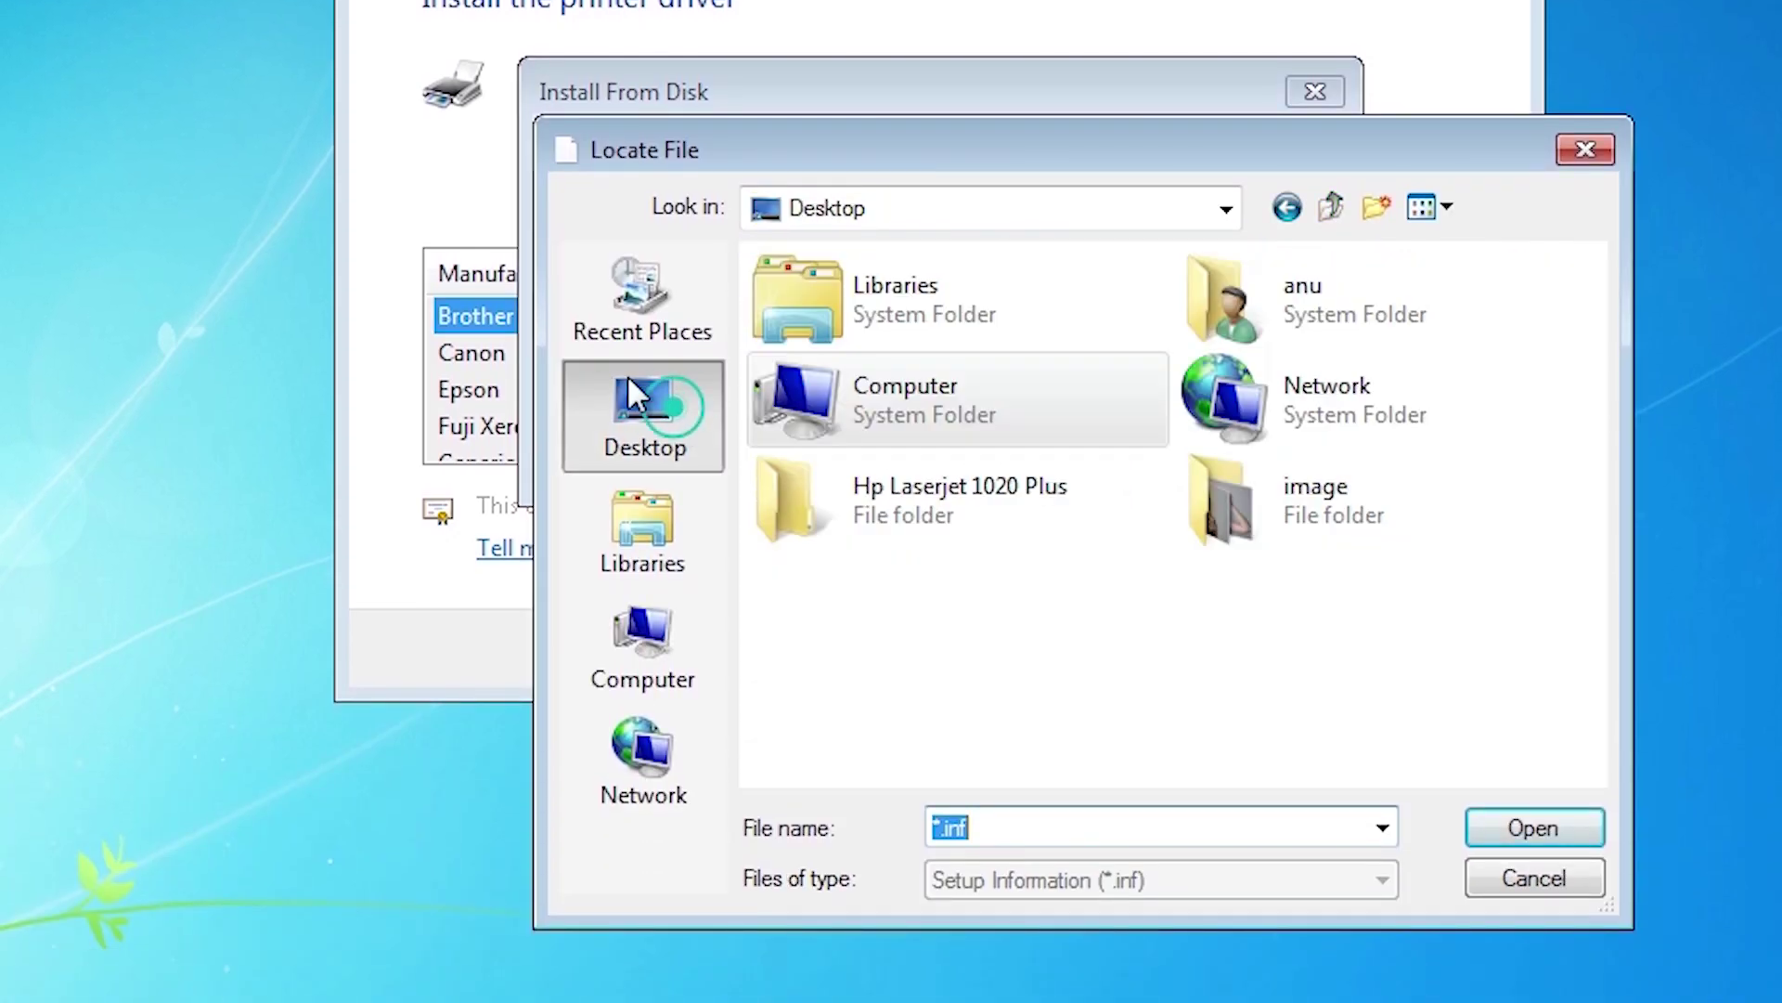
double_click(979, 482)
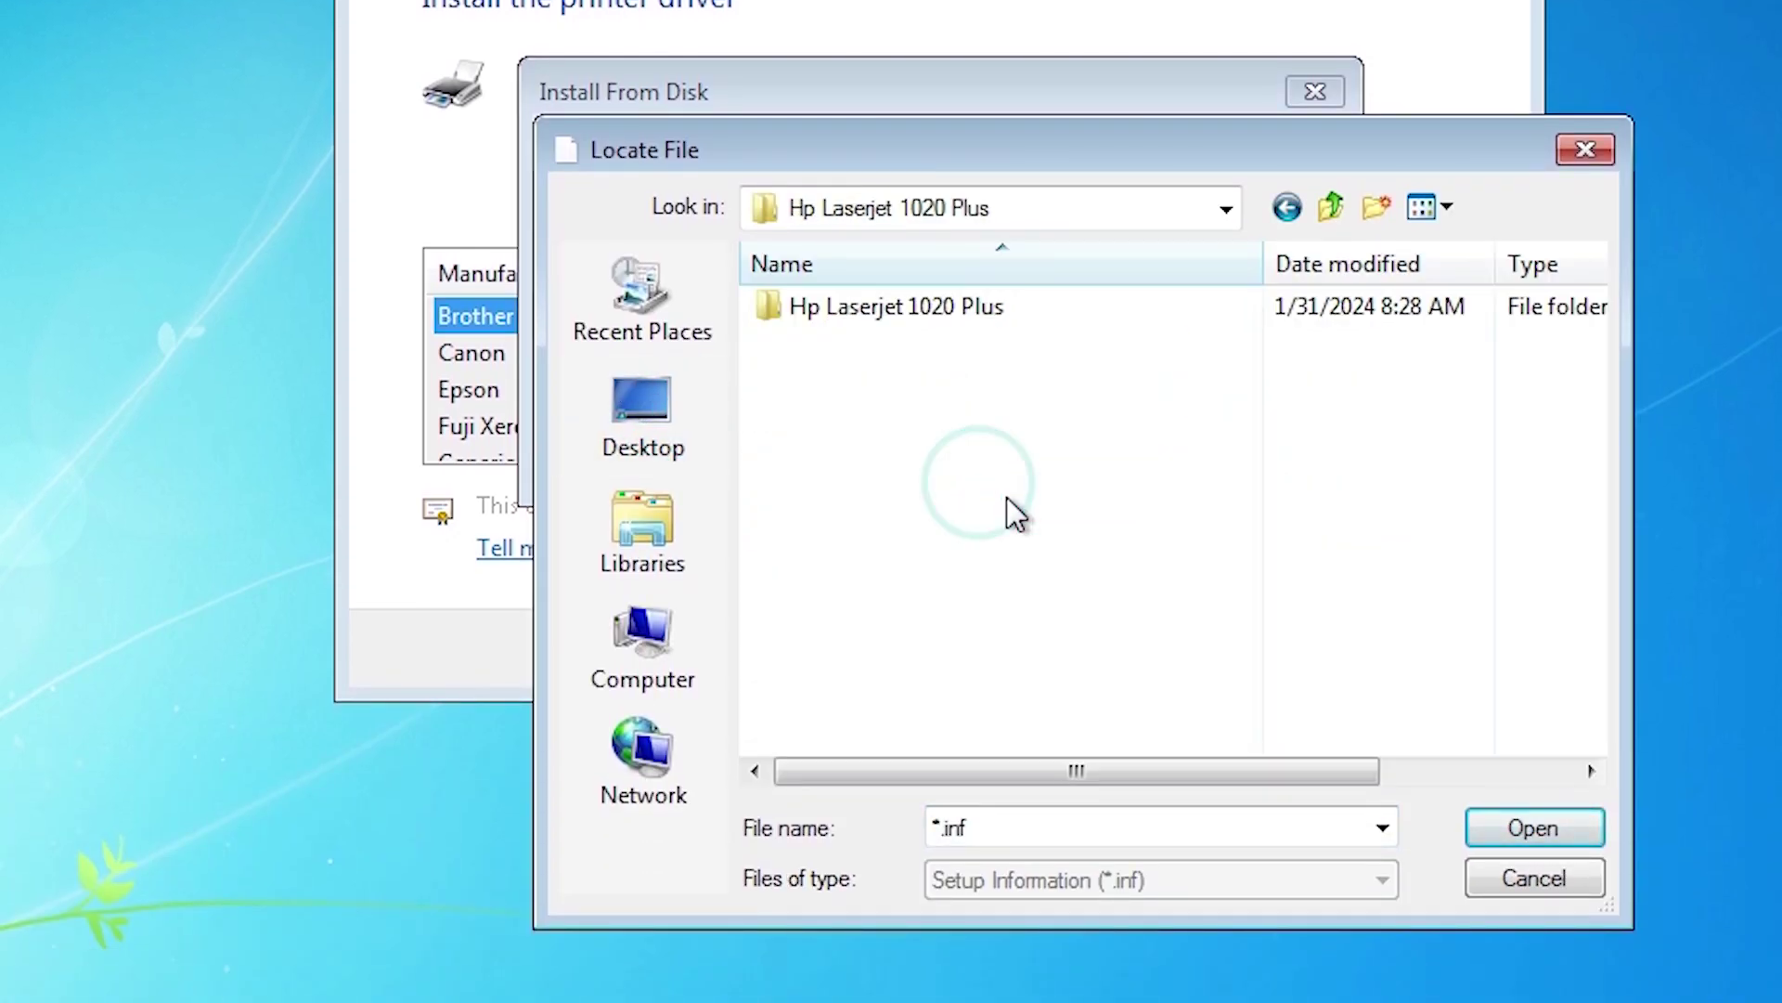
double_click(950, 306)
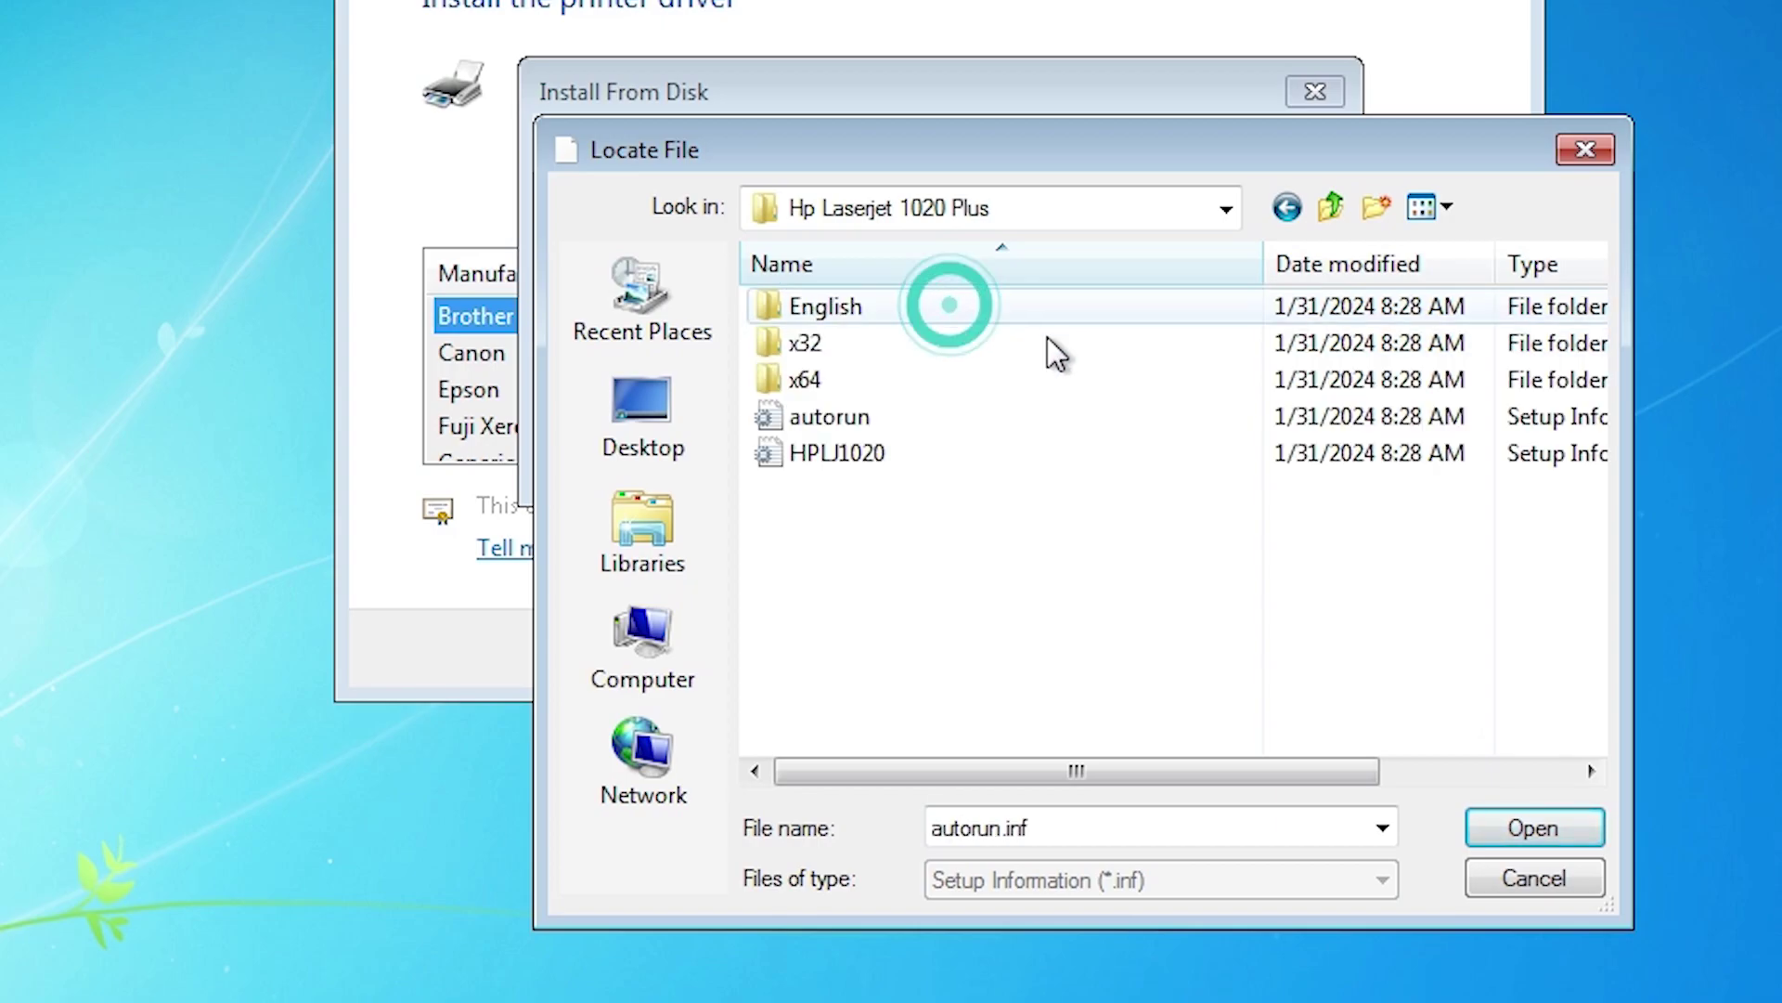
click(846, 416)
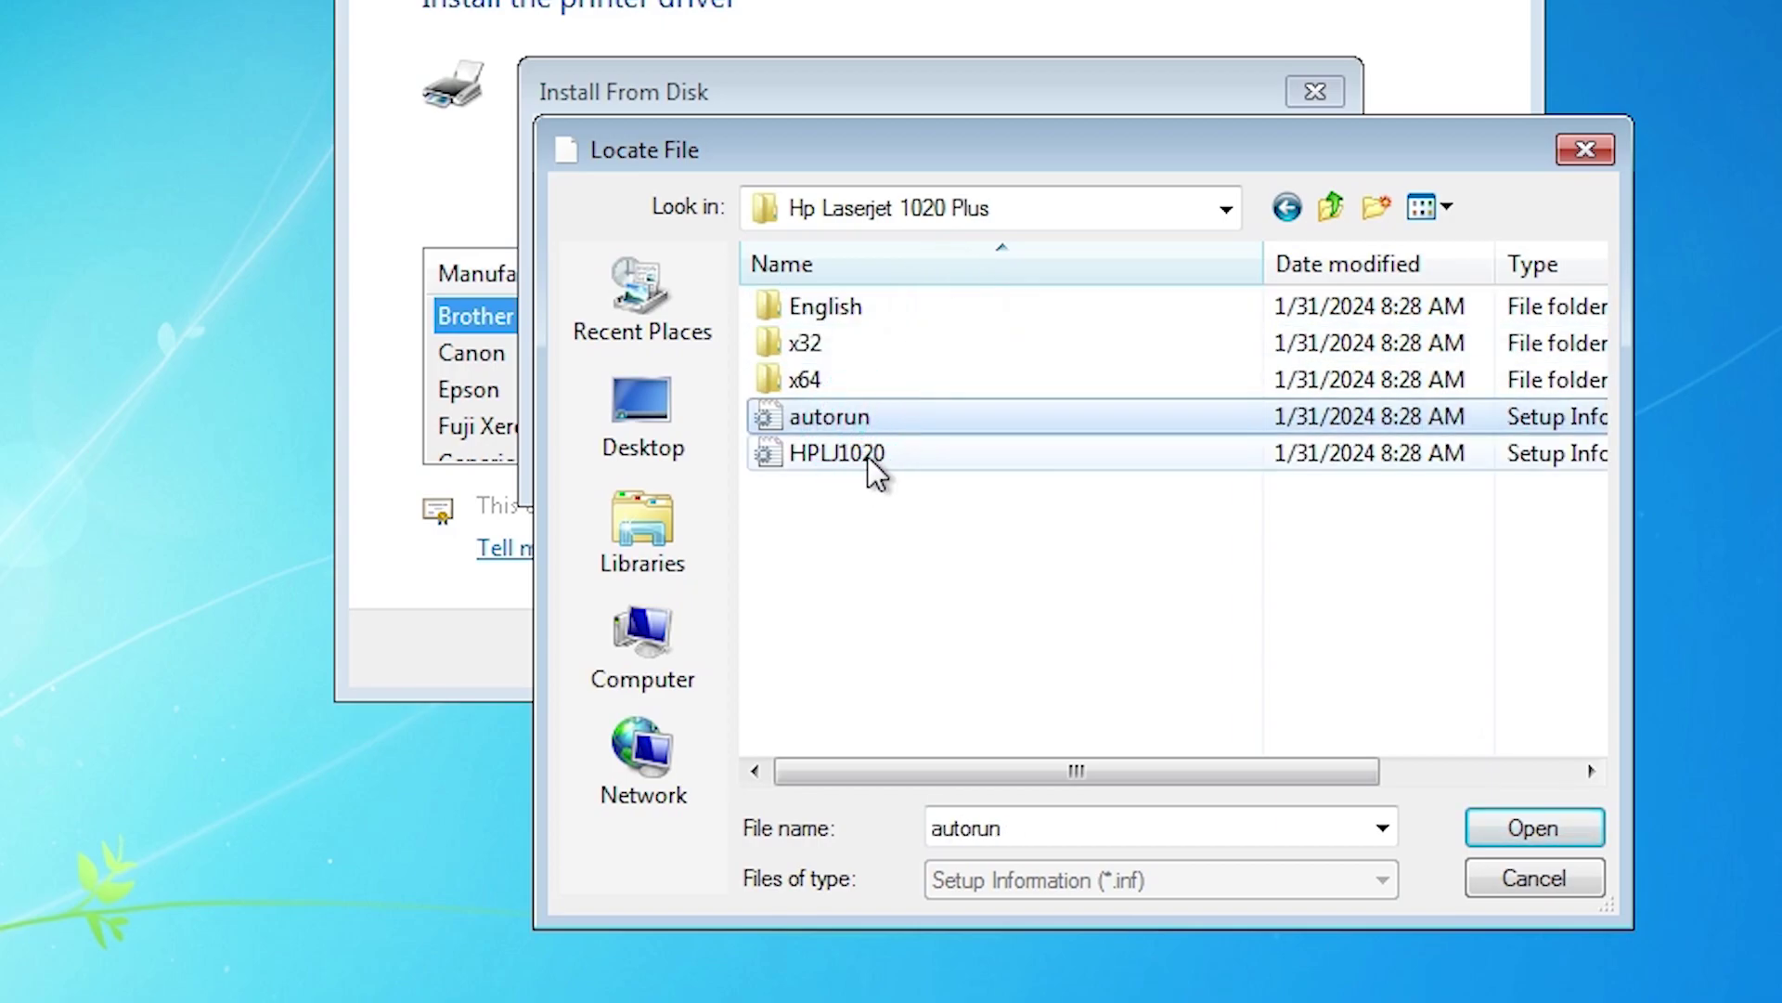
click(859, 455)
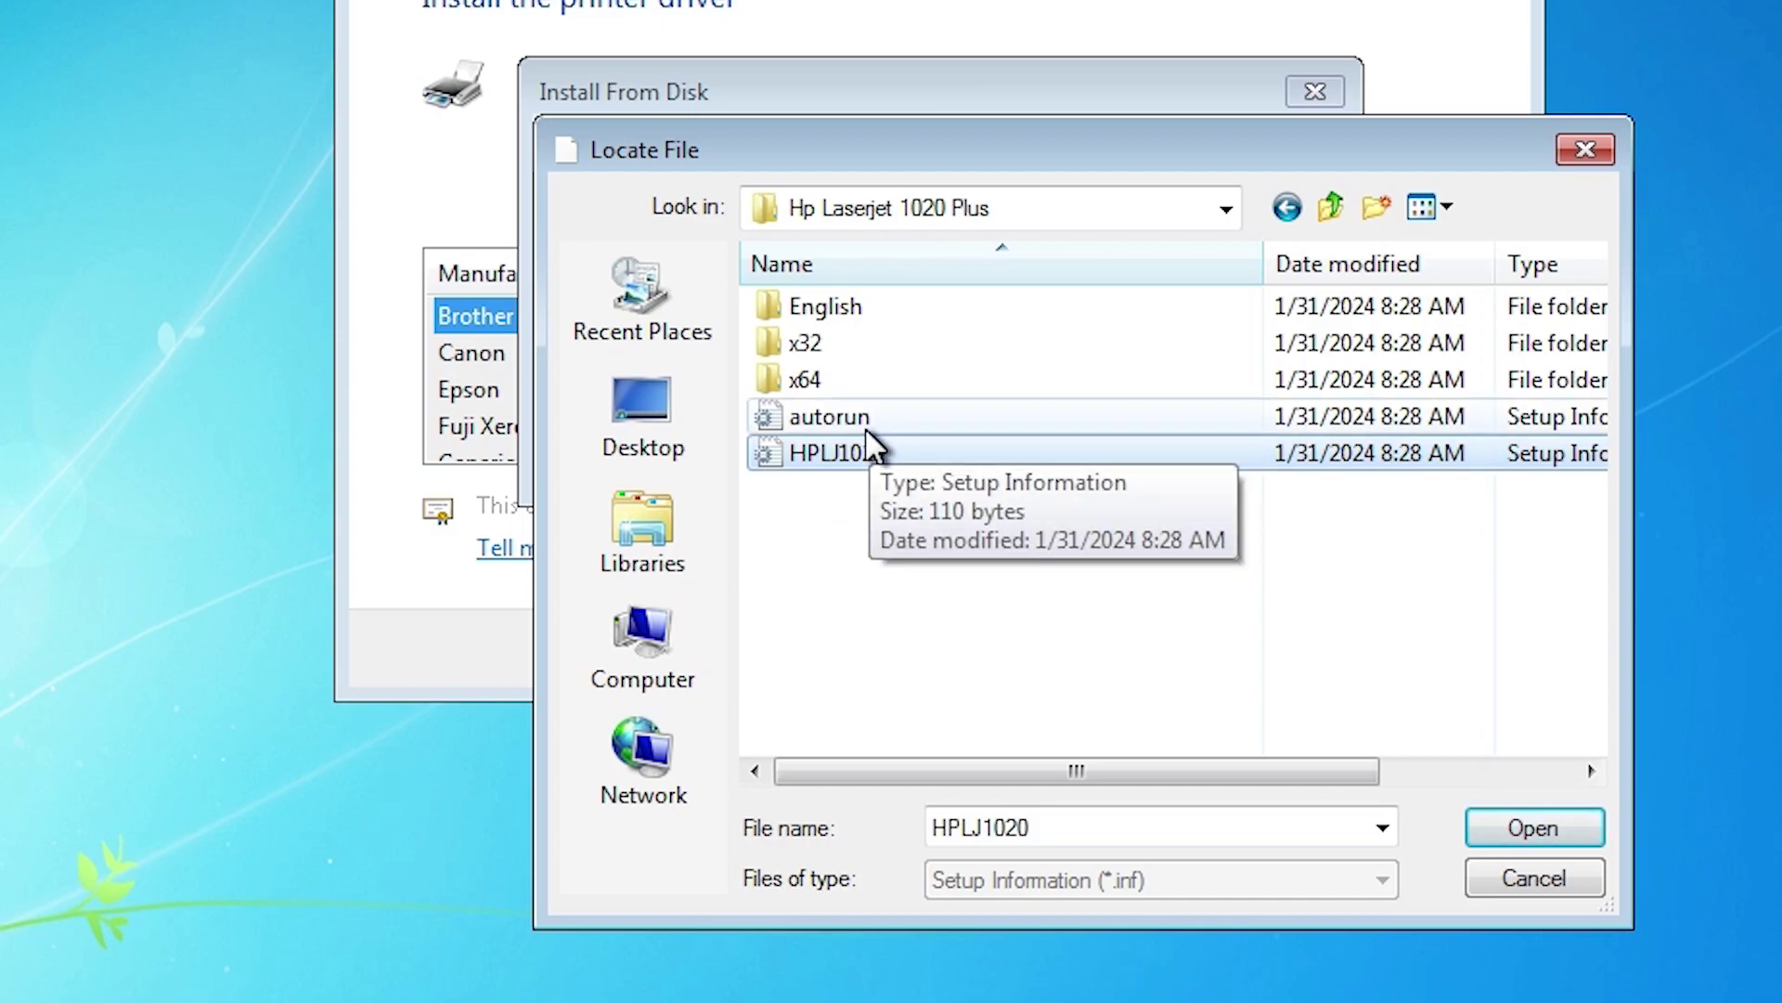
click(850, 418)
click(1539, 824)
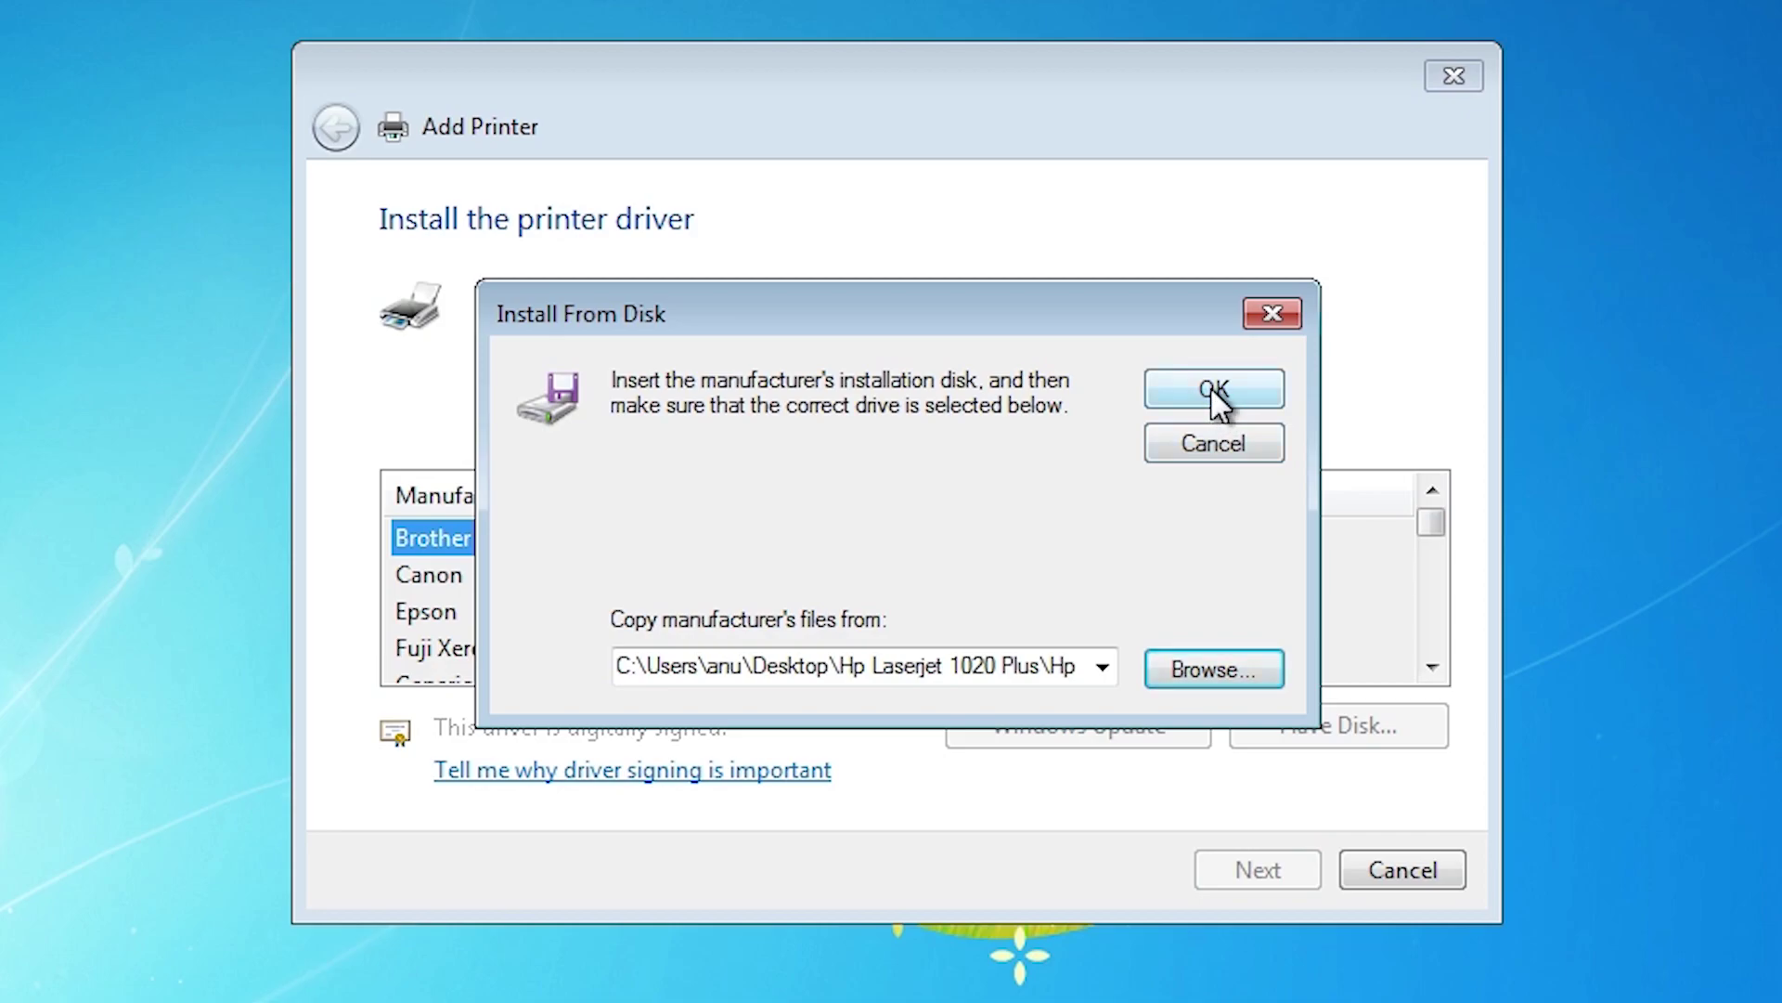
click(1212, 388)
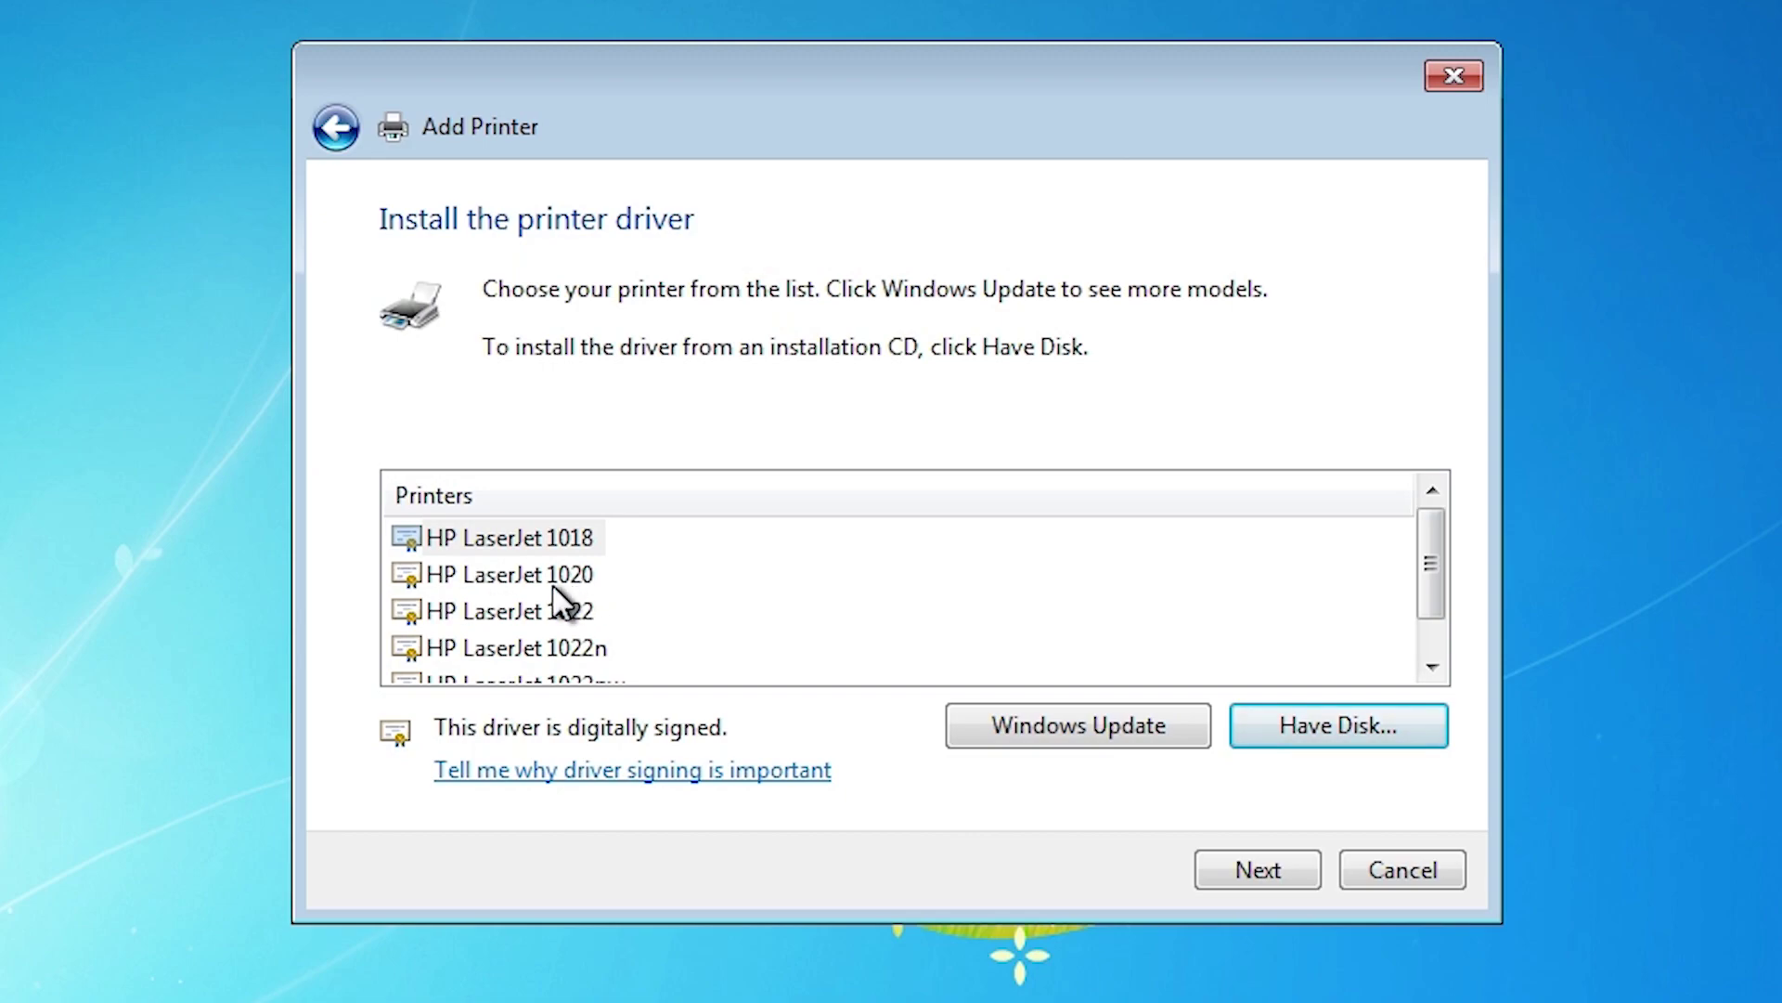
Pick the HP LaserJet 1020 driver, name the printer 'HP LaserJet 1020 plus', and finish installing
click(554, 584)
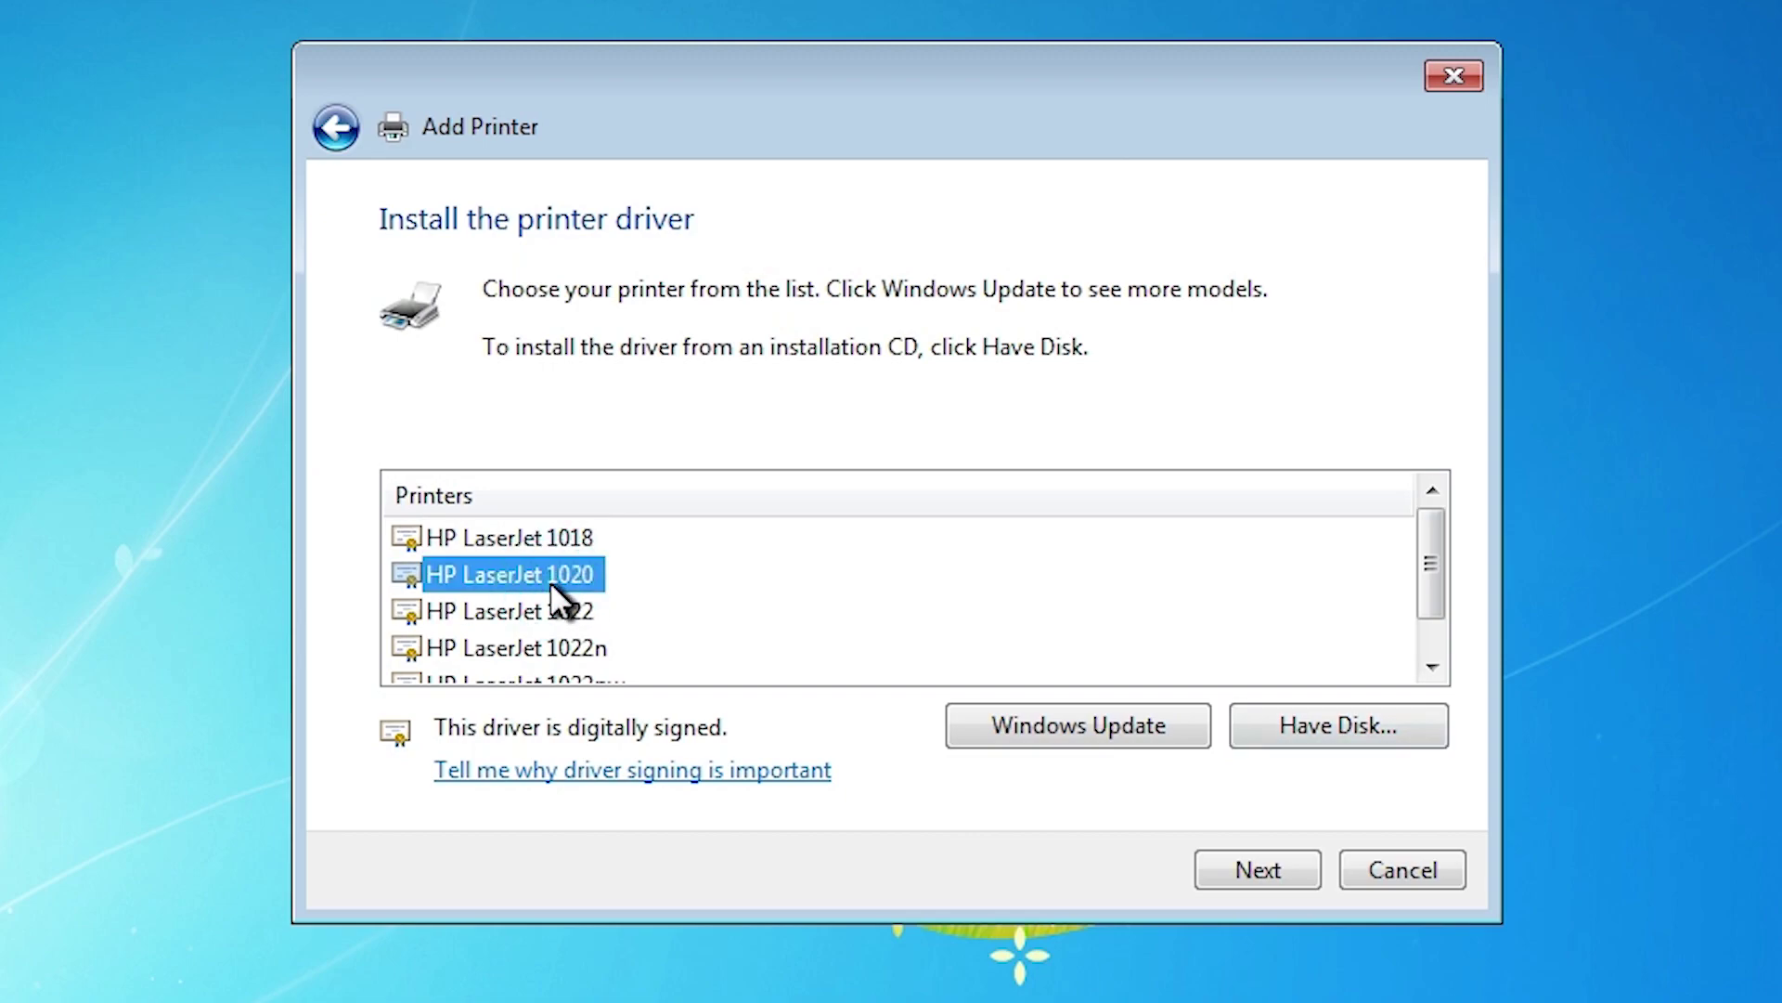
click(1245, 869)
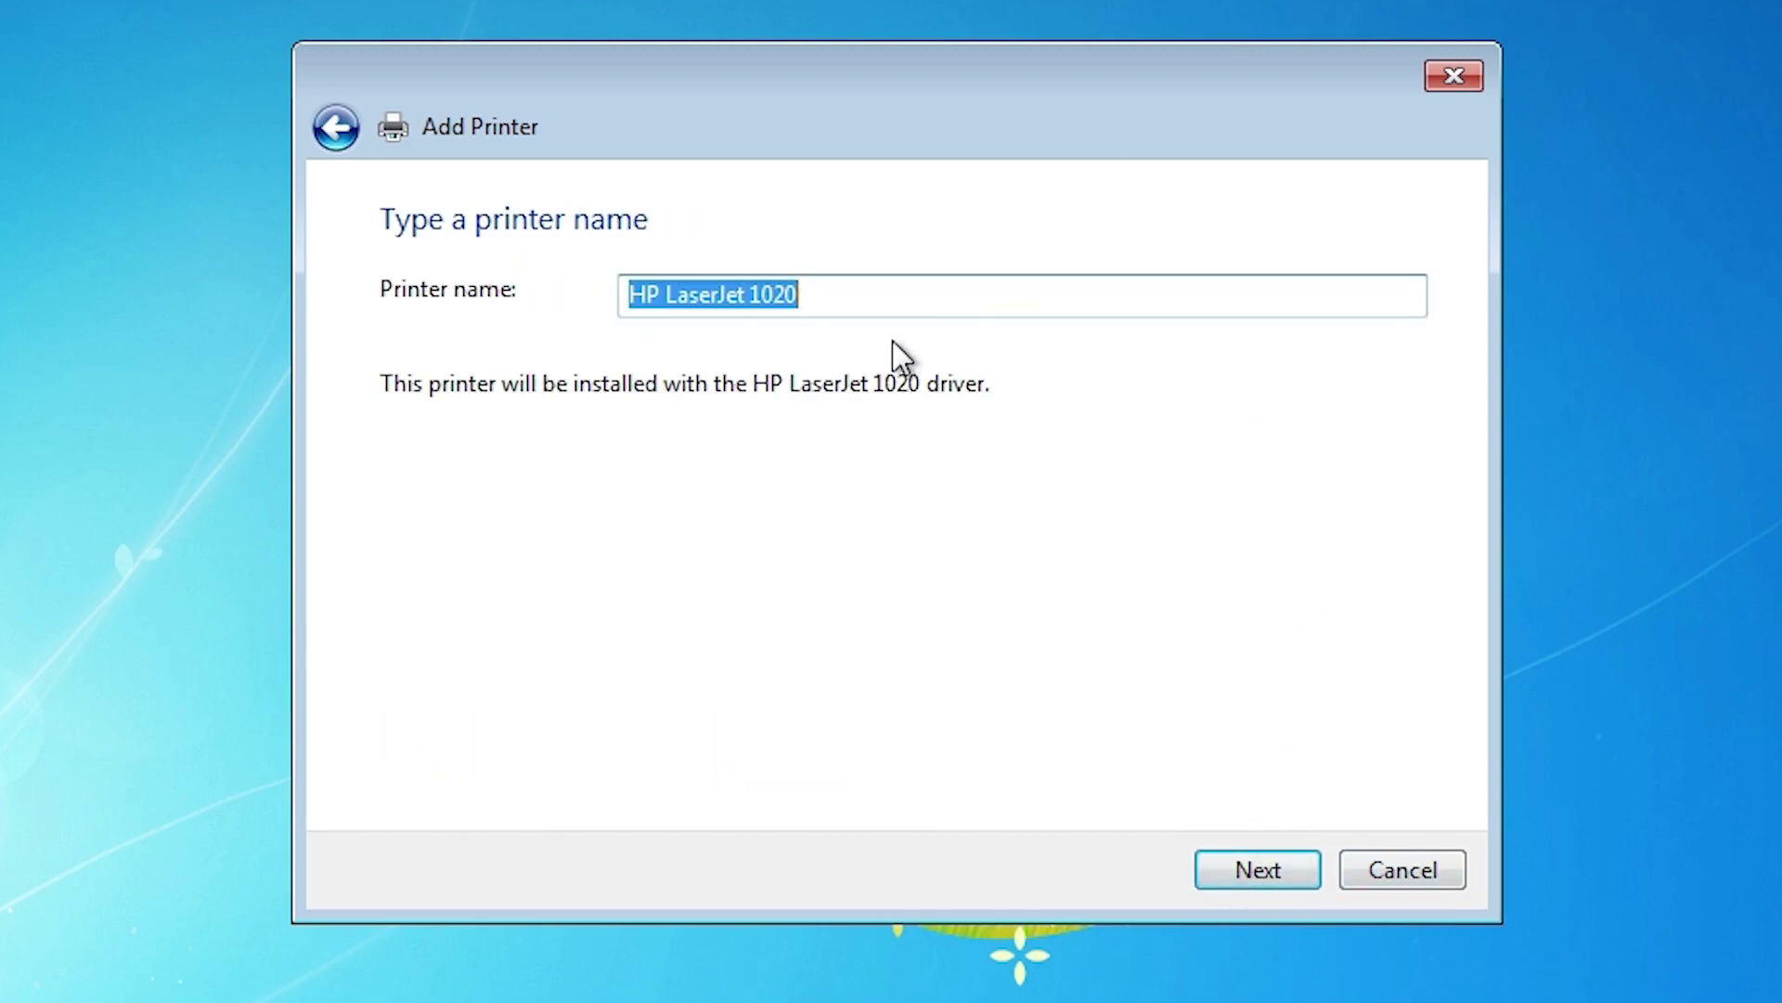
click(869, 300)
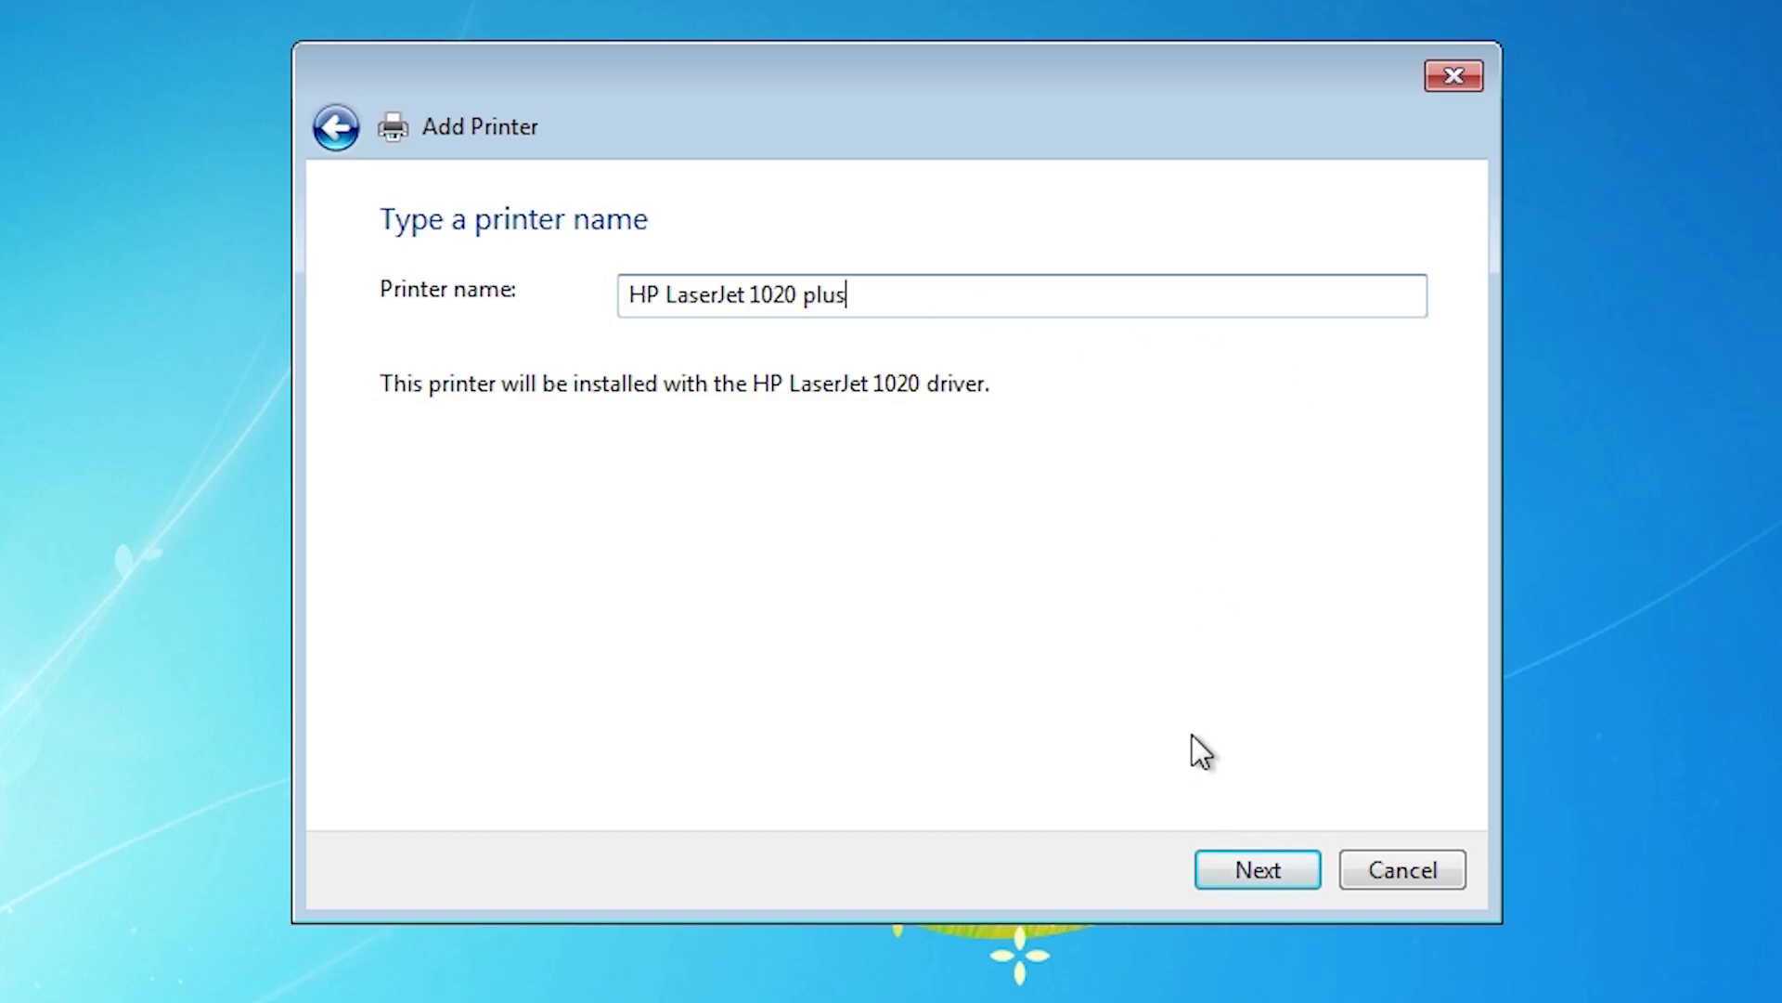
click(1227, 886)
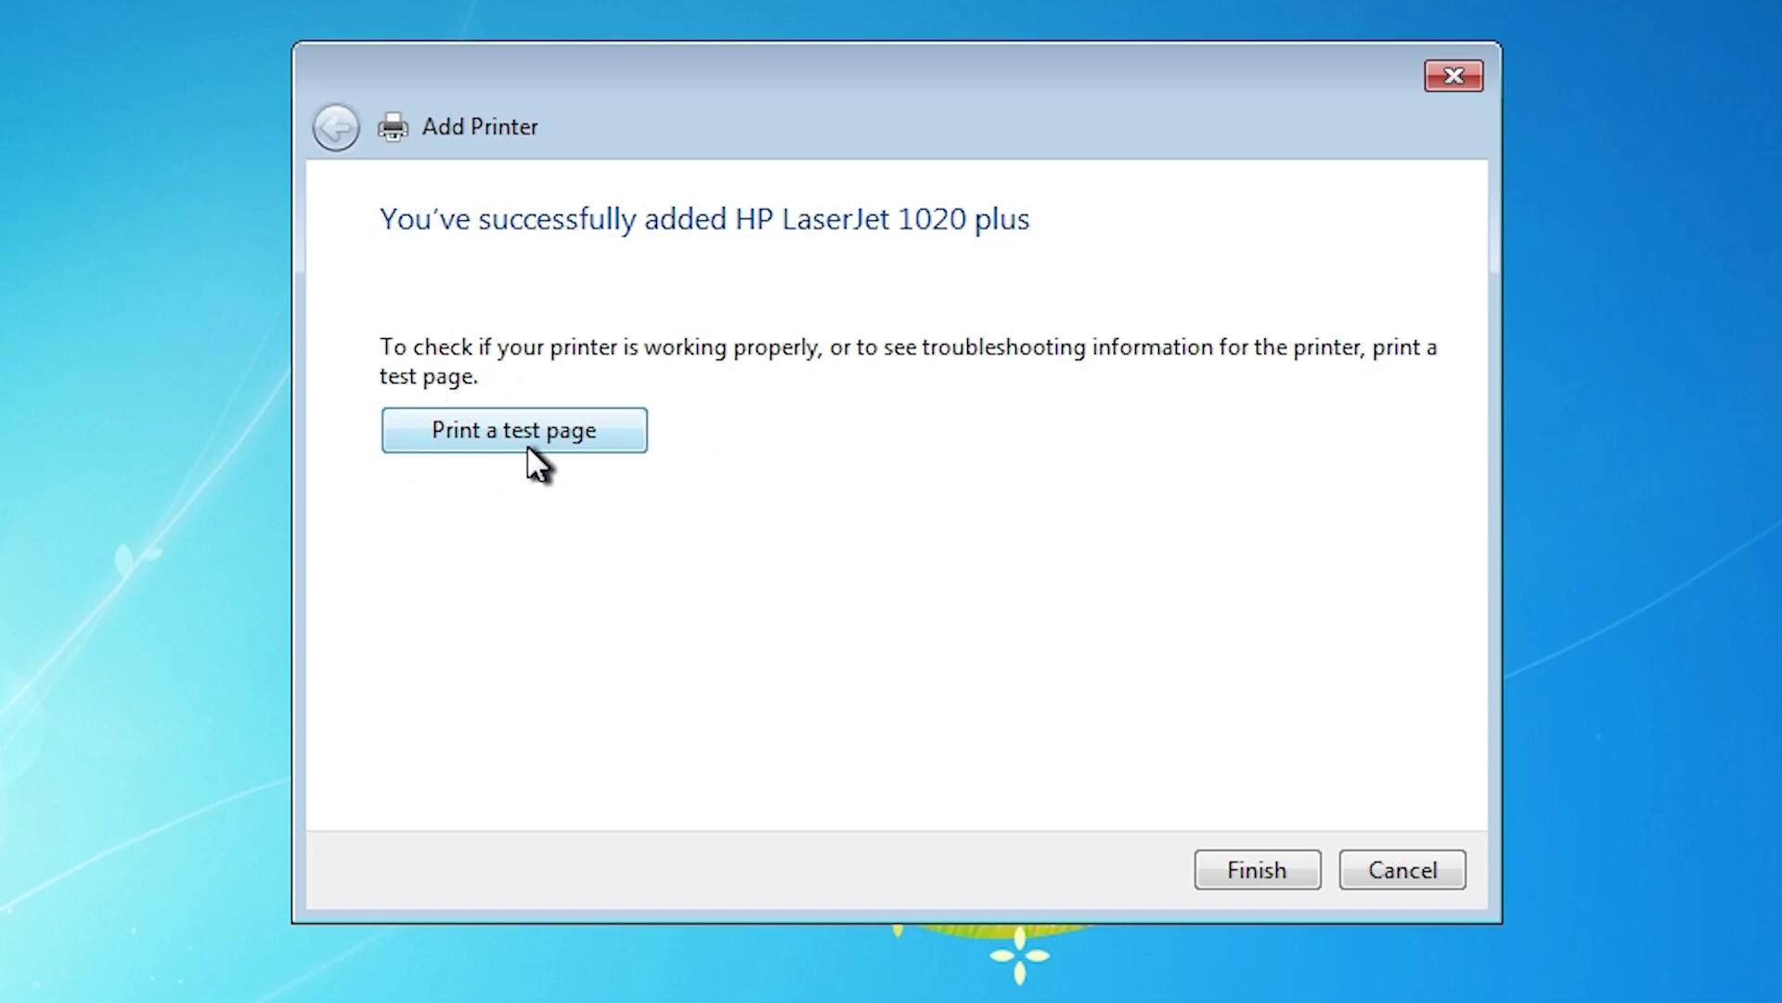
click(1234, 880)
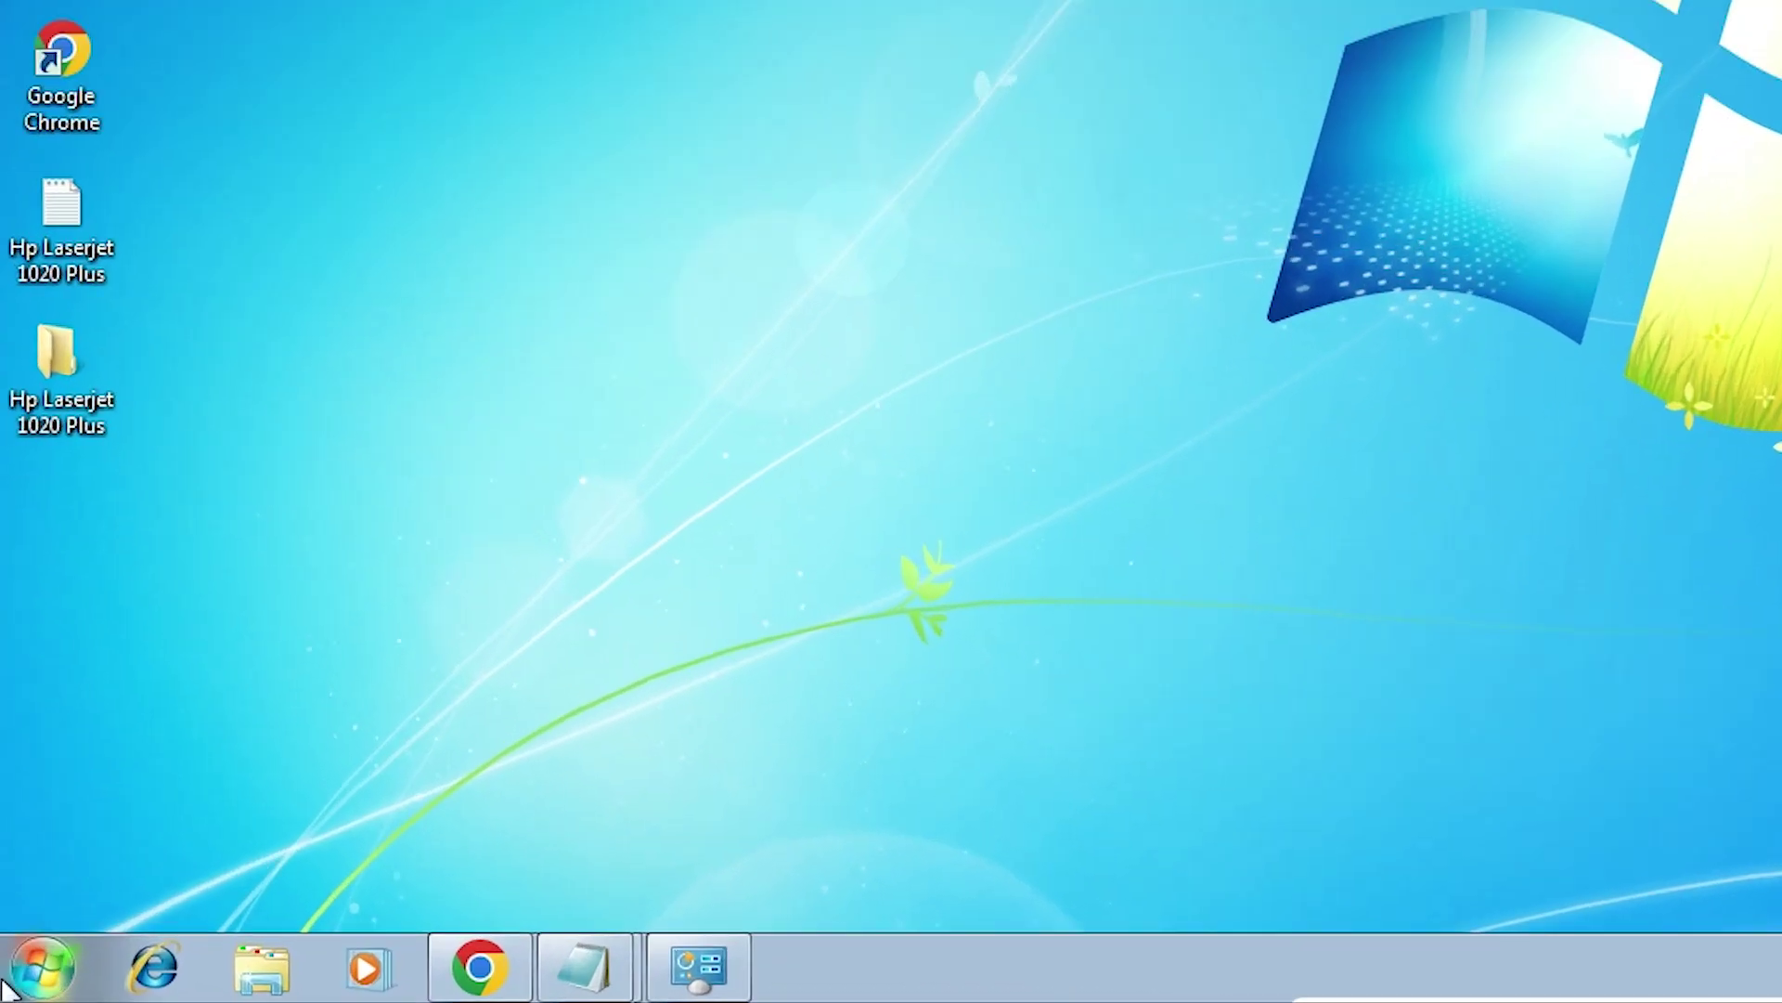
Confirm in Devices and Printers that 'HP LaserJet 1020 plus' is the default printer, status Ready
click(7, 994)
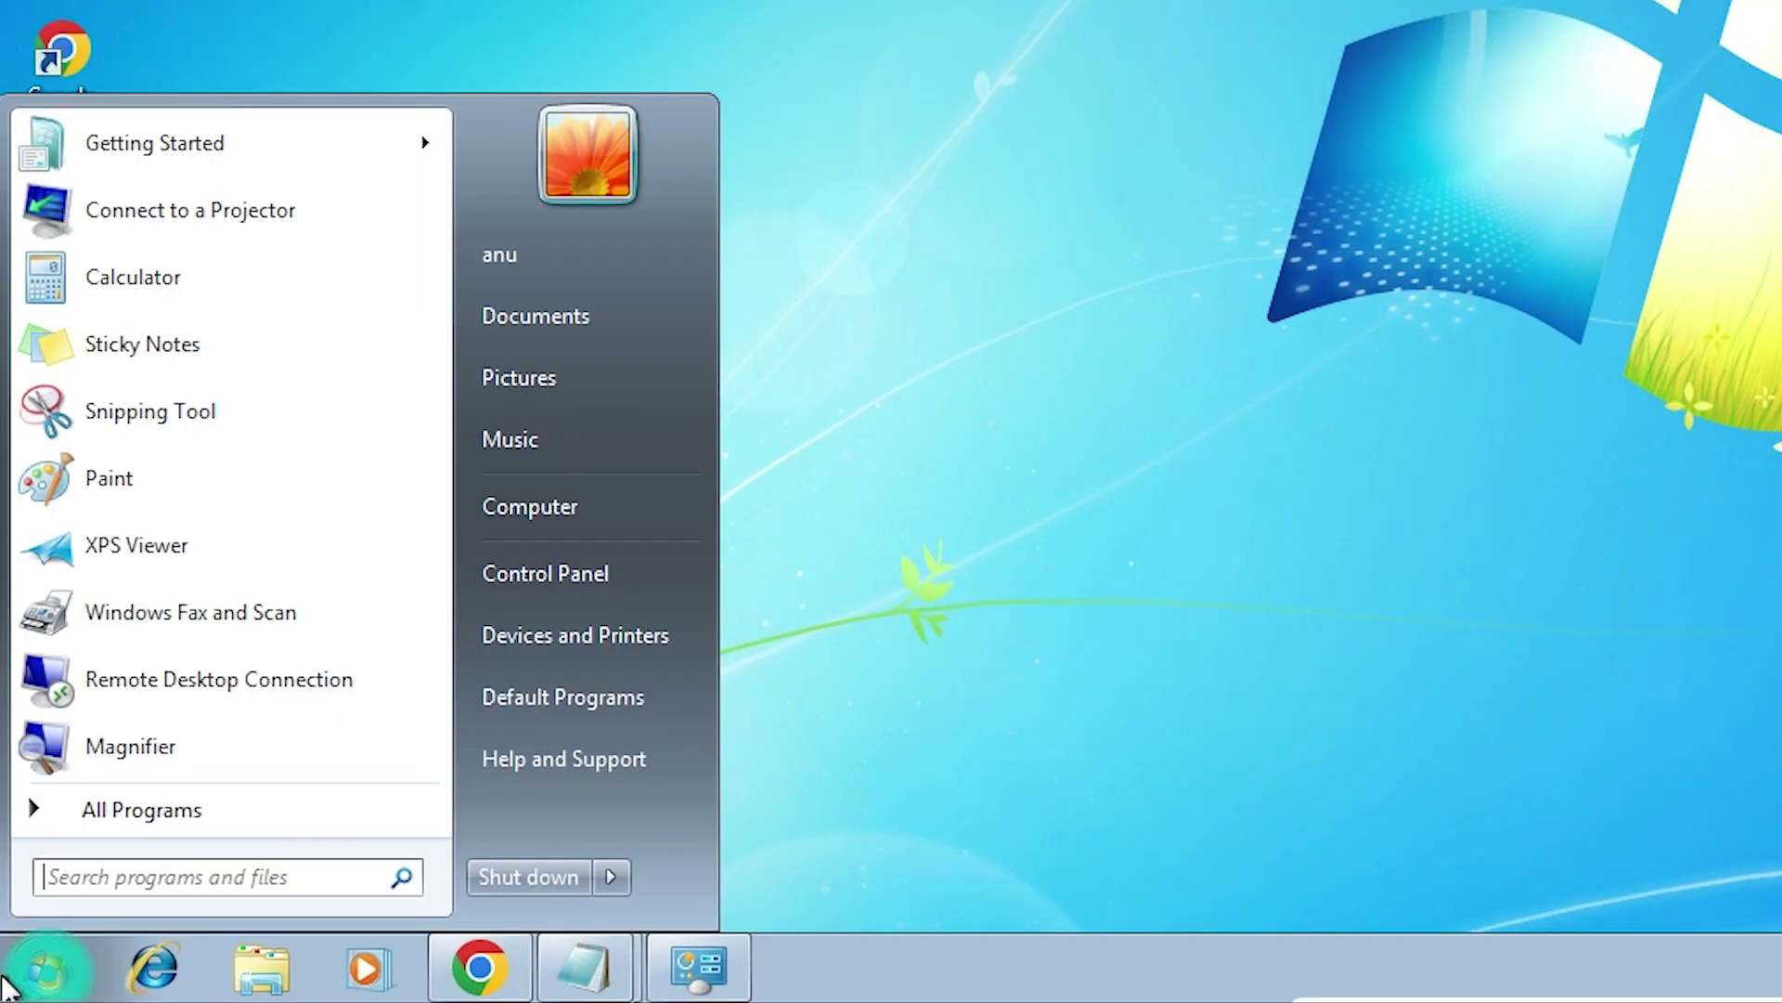
click(572, 571)
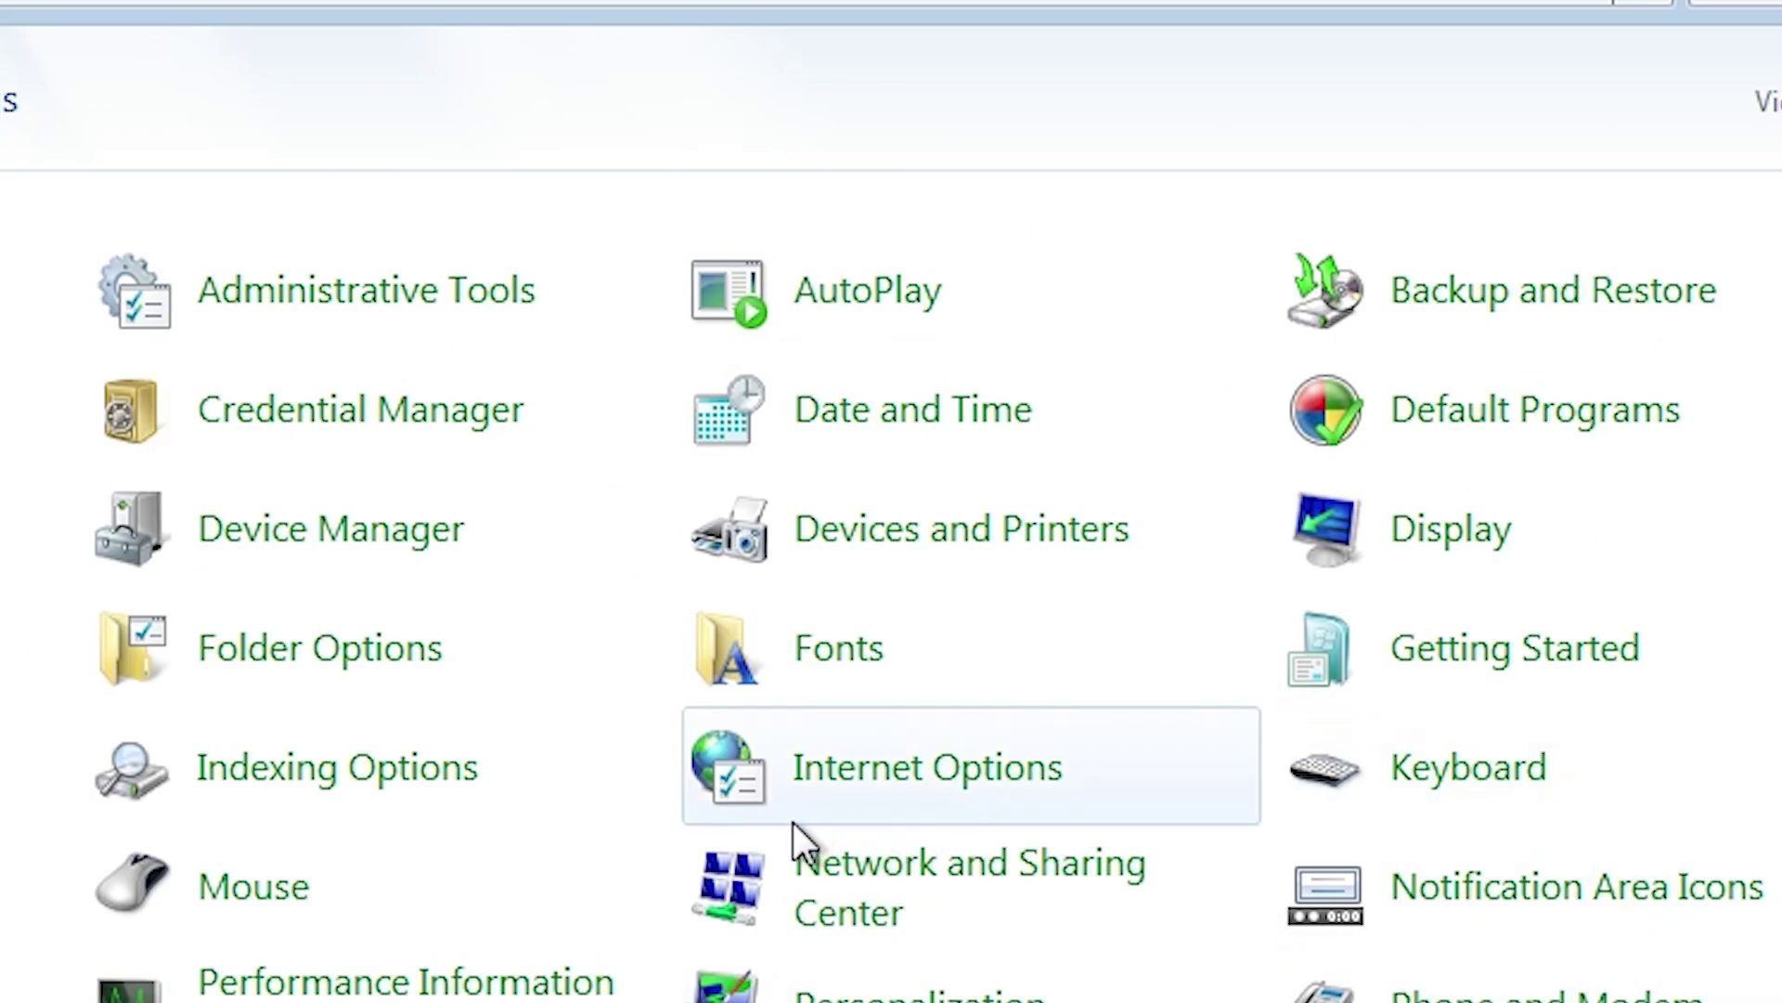
click(965, 555)
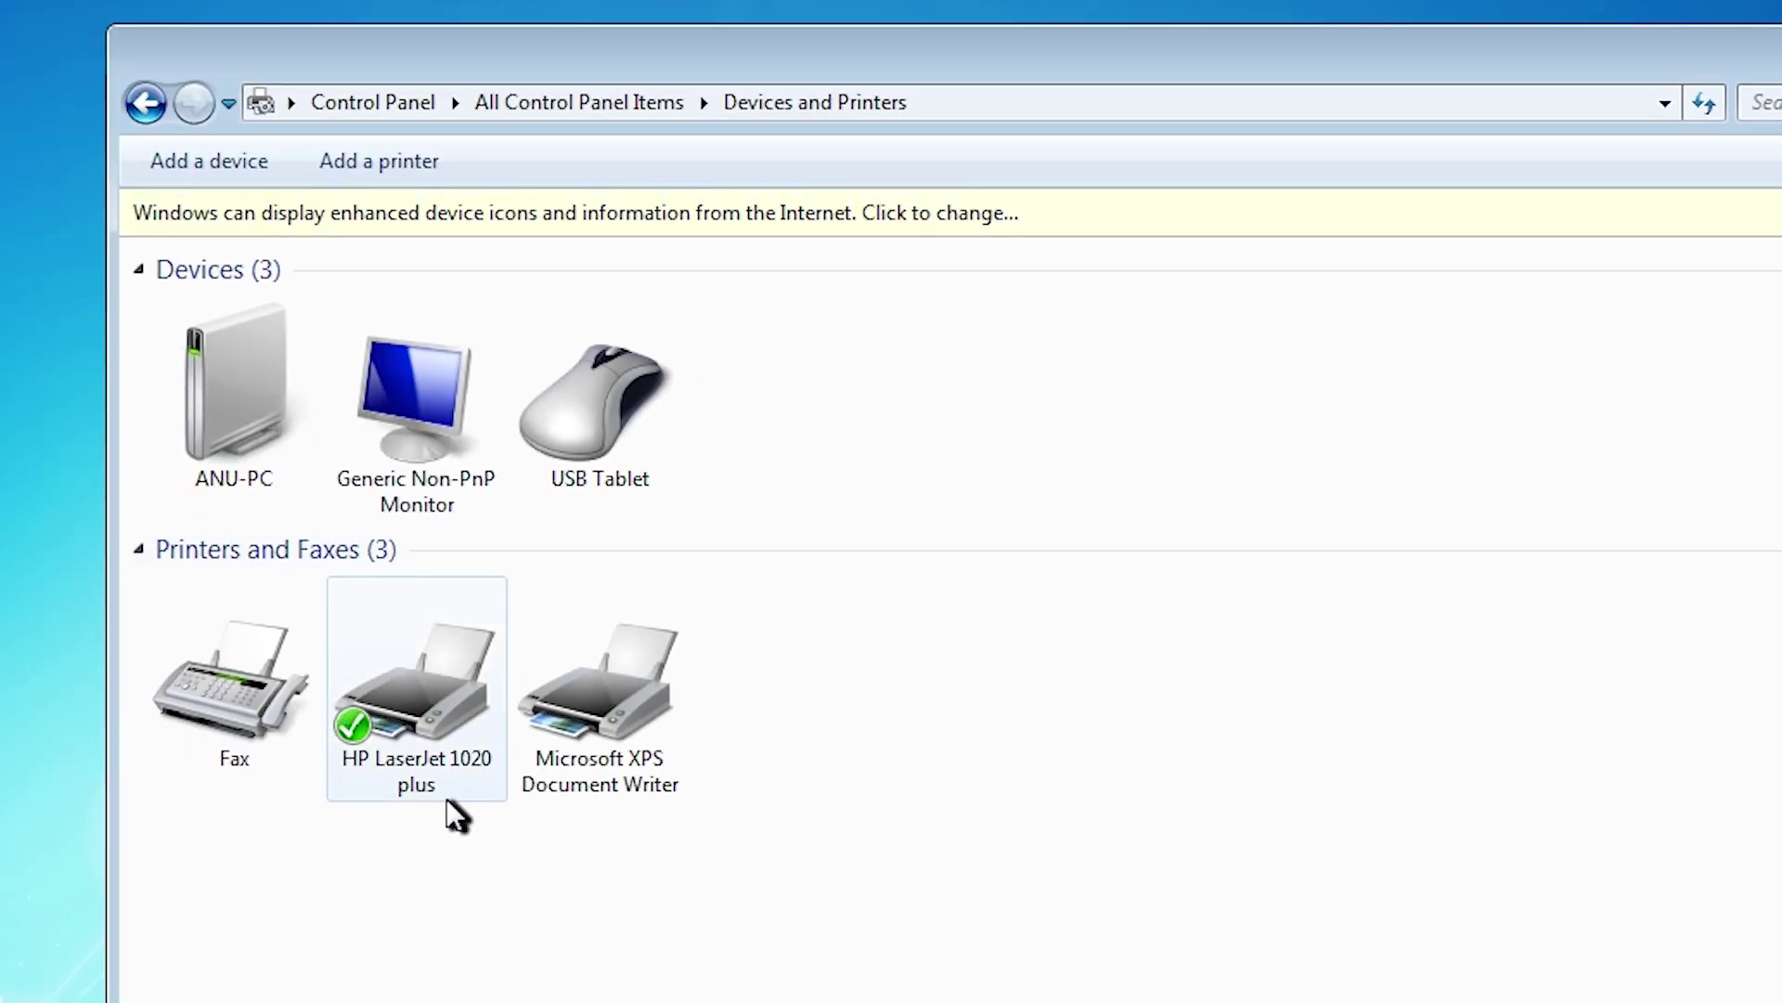
mouse_move(447, 800)
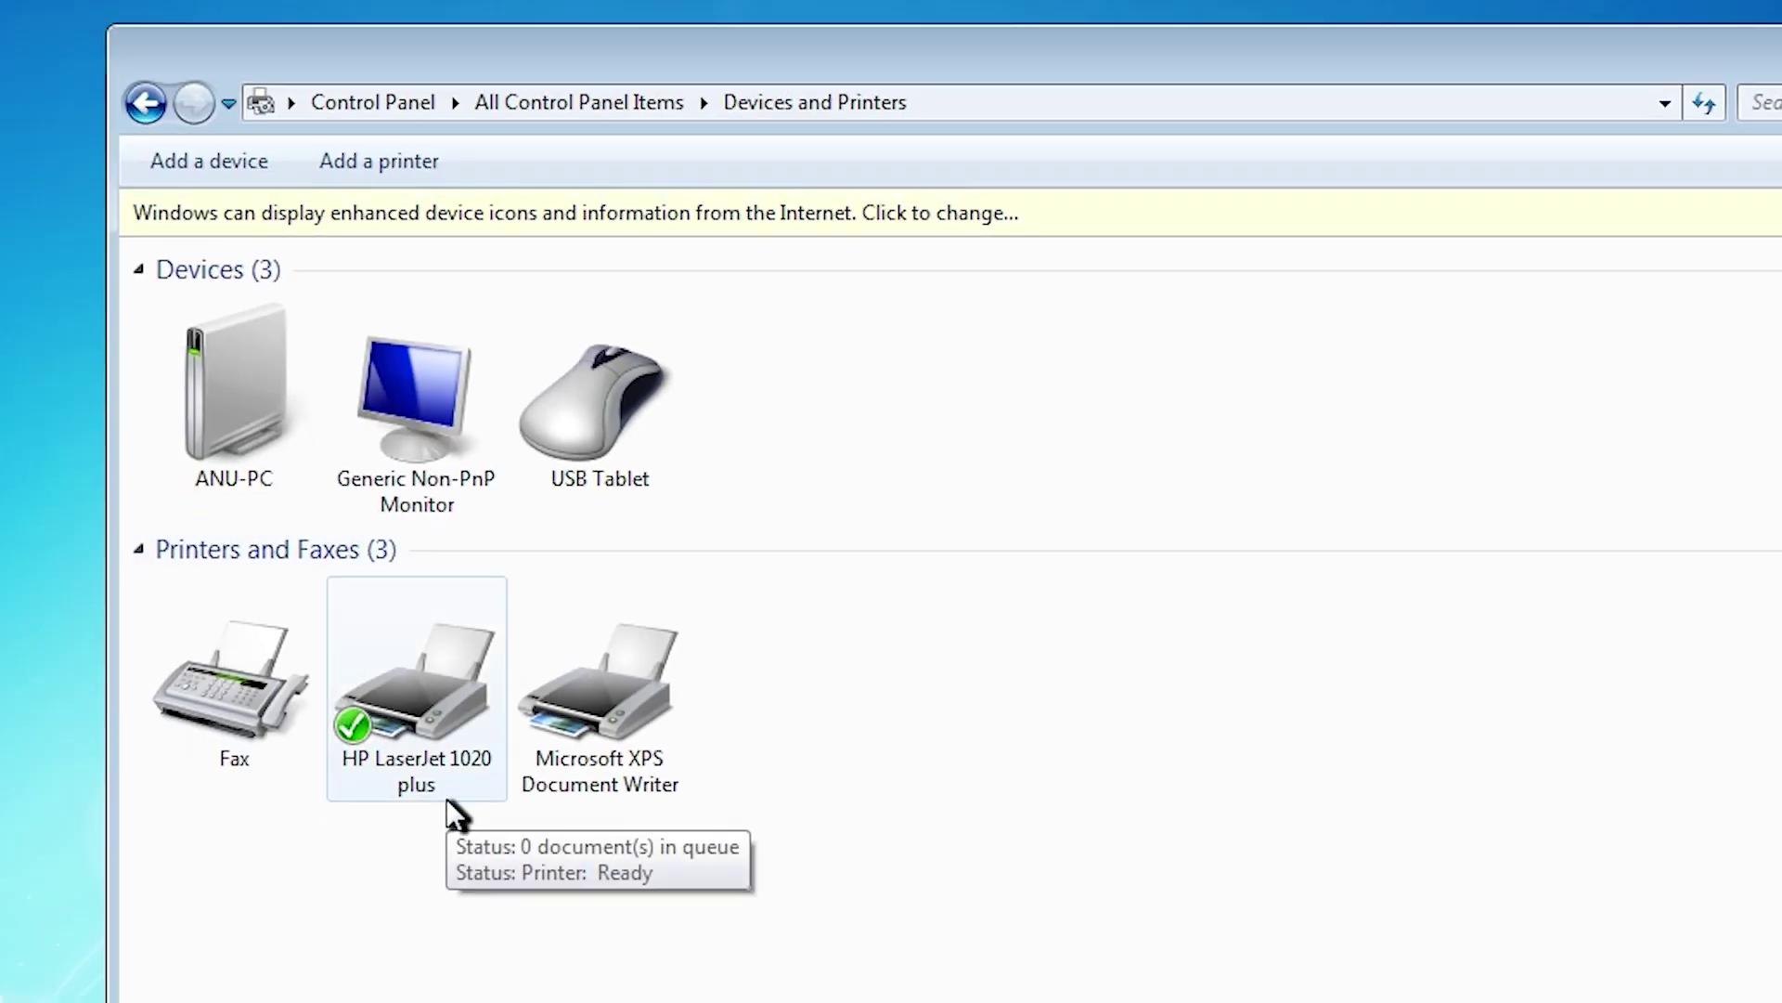